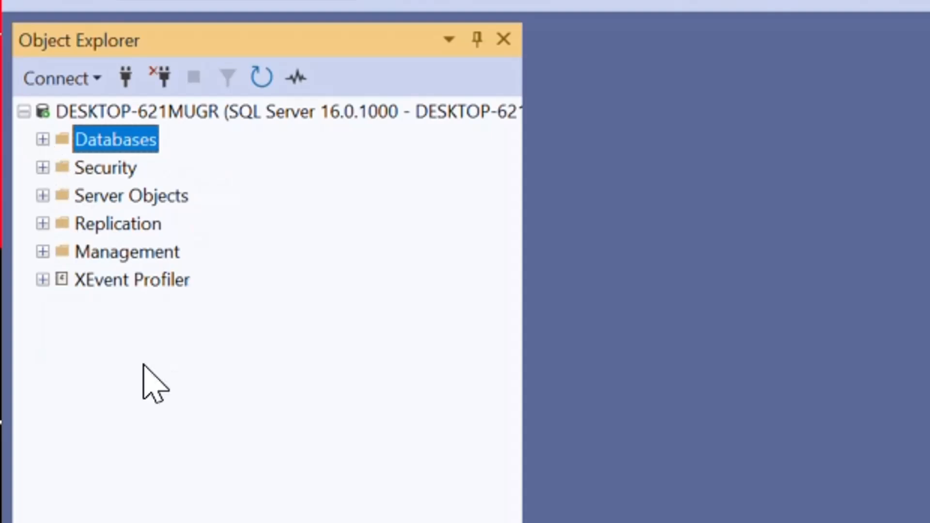
Switch to the workcopy folder in File Explorer and check the SalesApp_copy database file and its folder path
{"action": "mouse_move", "coordinate": [146, 512]}
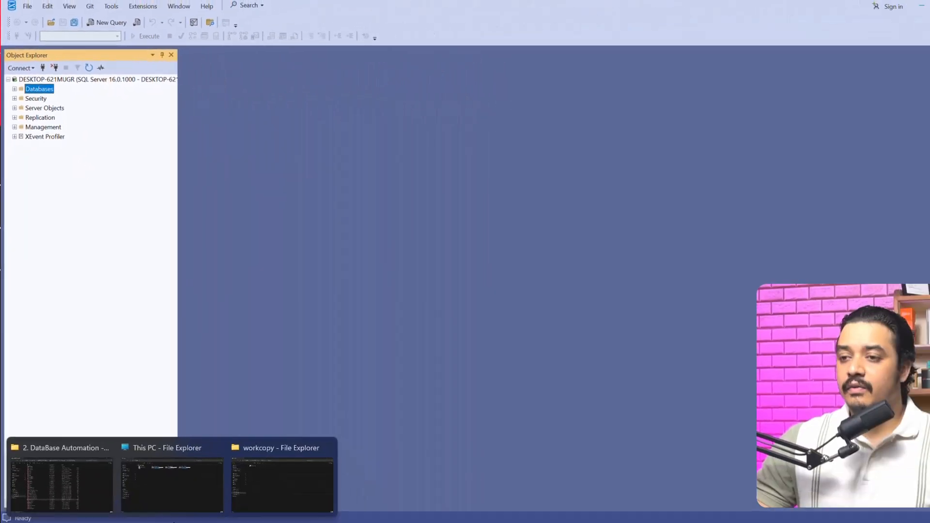
{"action": "left_click", "coordinate": [272, 448]}
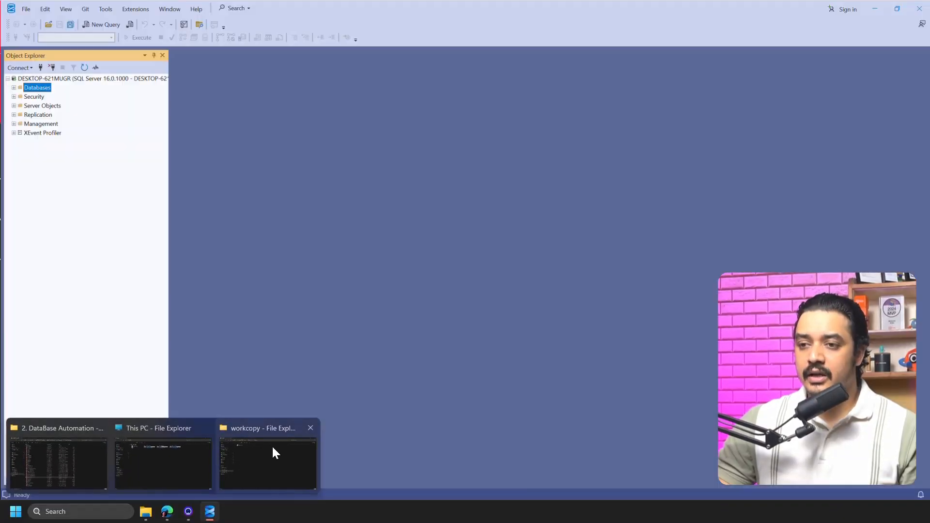
{"action": "left_click", "coordinate": [274, 452]}
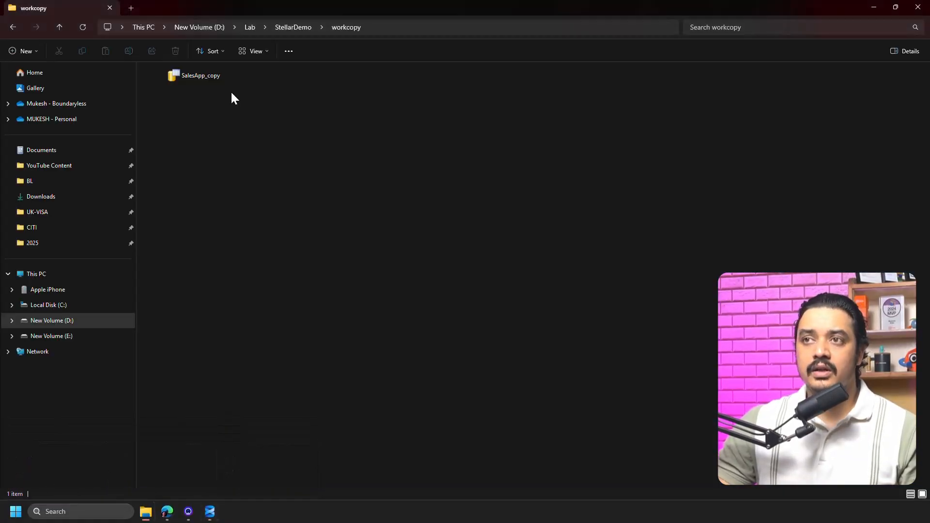
{"action": "mouse_move", "coordinate": [216, 77]}
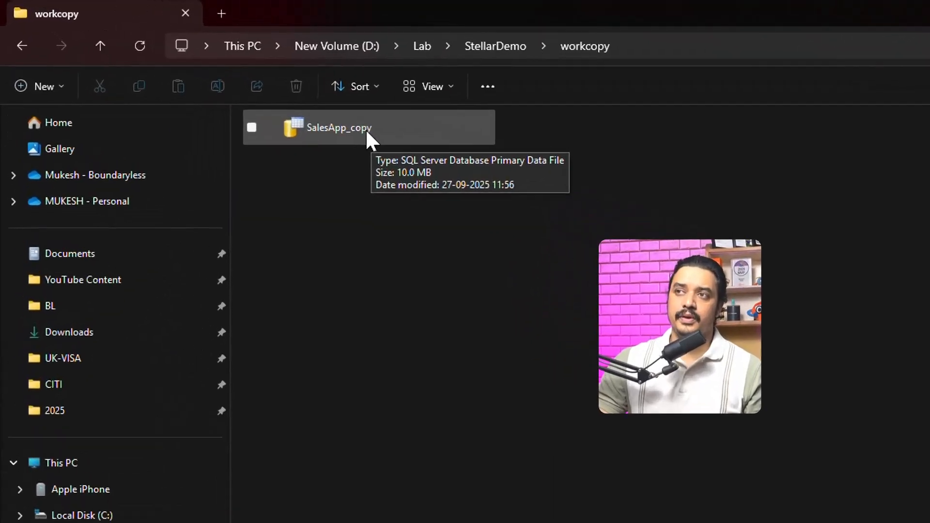
{"action": "left_click", "coordinate": [645, 44]}
{"action": "key", "text": "Escape"}
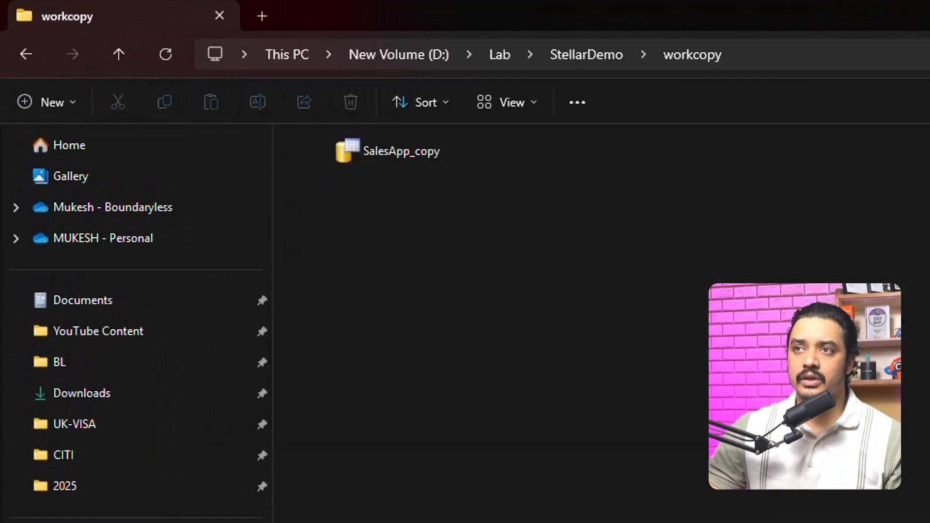
{"action": "left_click", "coordinate": [453, 168]}
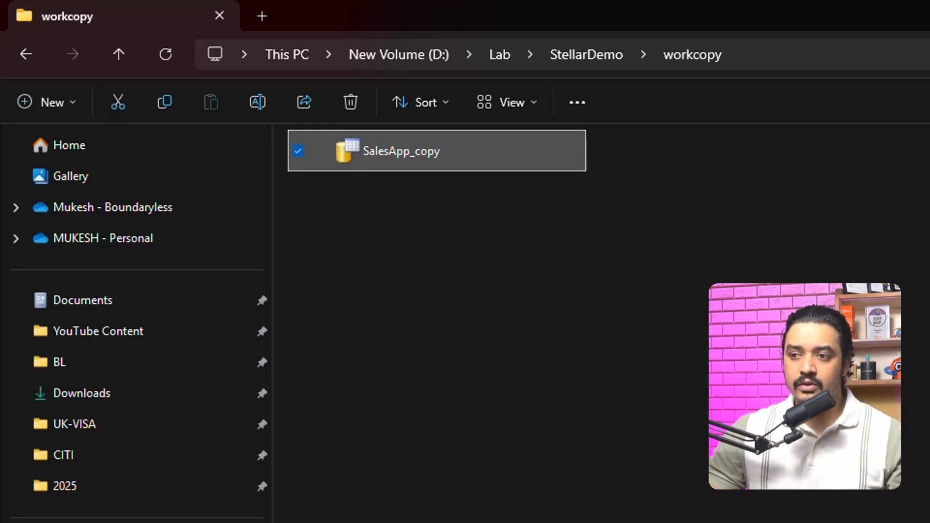
Switch back to SQL Server Management Studio, expand the server's Databases folder and start attaching a database
{"action": "key", "text": "alt+Tab"}
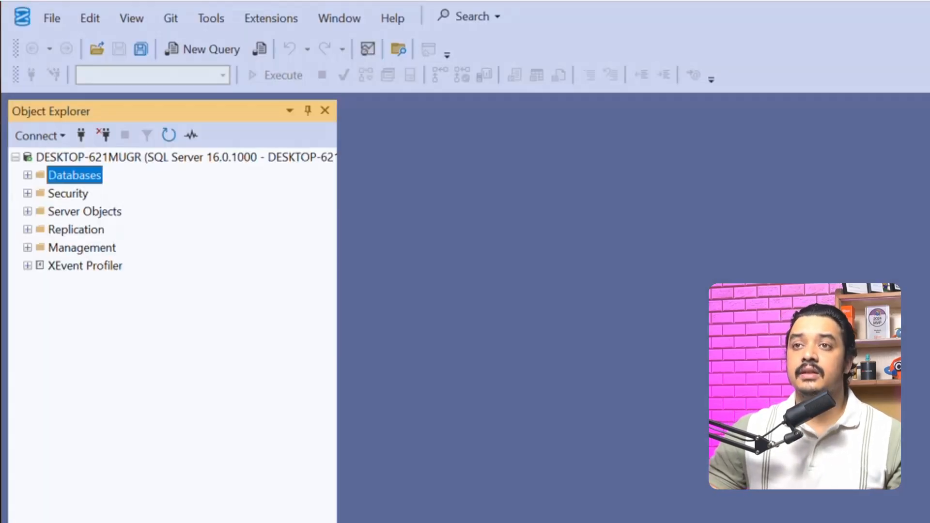
{"action": "left_click", "coordinate": [27, 175]}
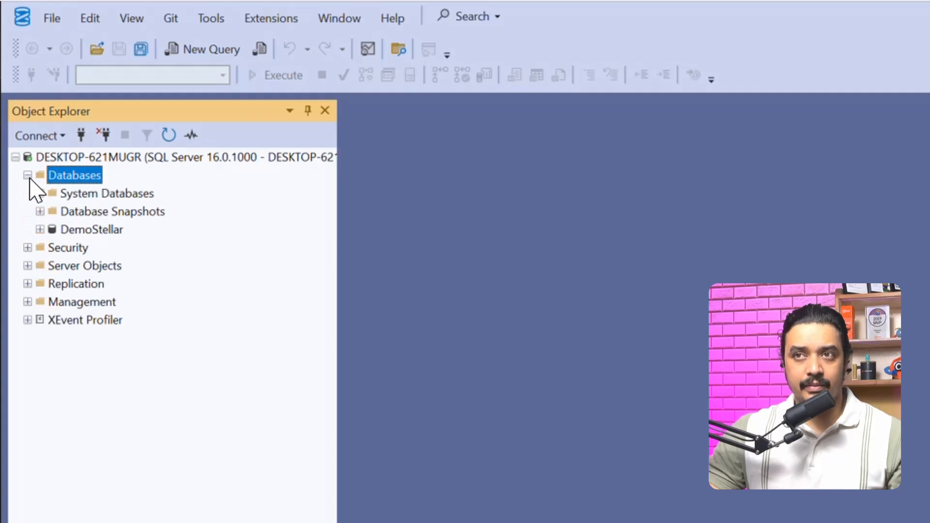
{"action": "right_click", "coordinate": [76, 177]}
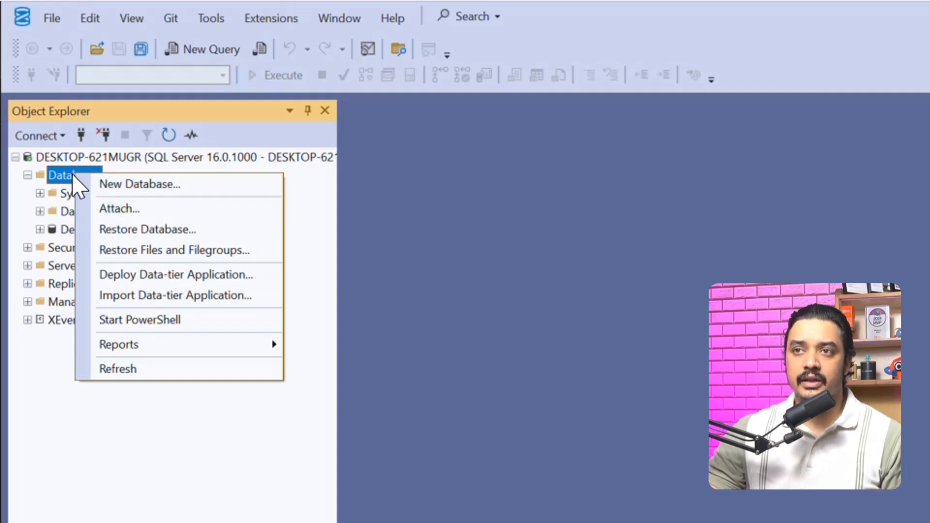
{"action": "left_click", "coordinate": [124, 208]}
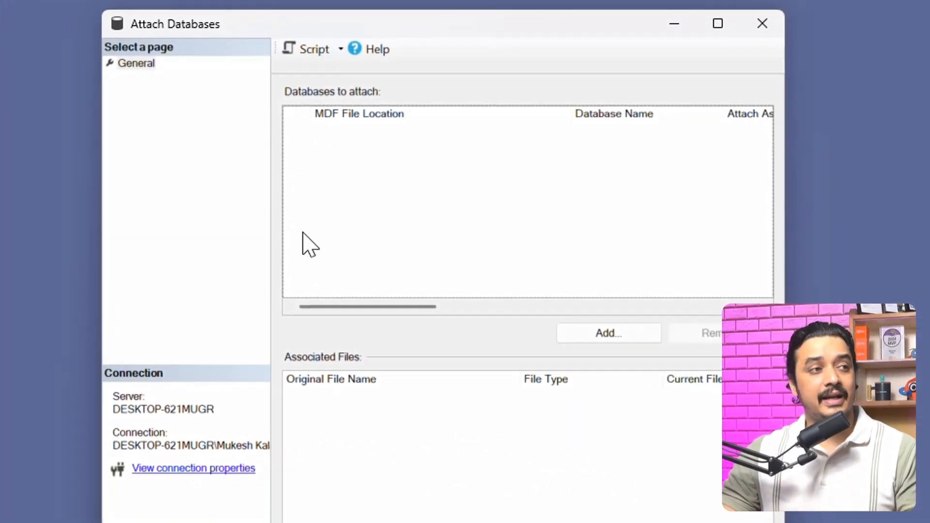
{"action": "left_click", "coordinate": [345, 115]}
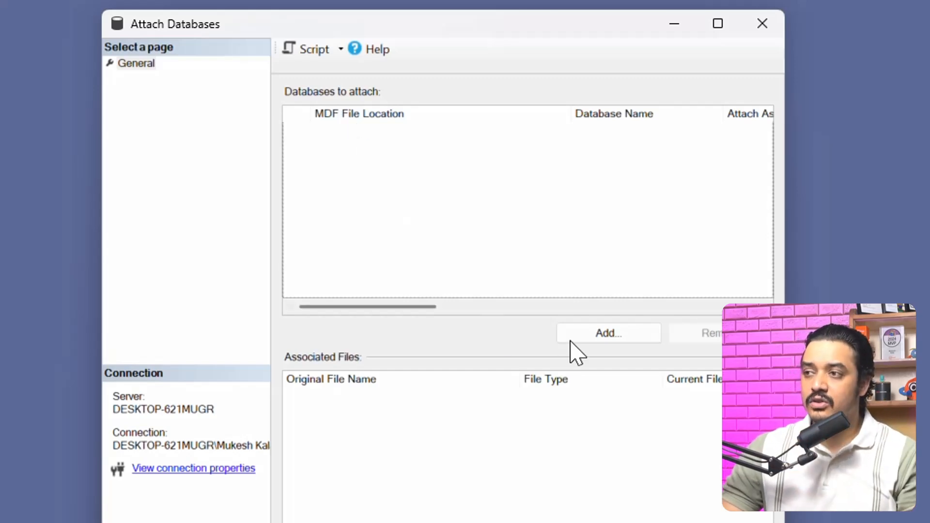
Try to add SalesApp_copy.mdf from D:\Lab\StellarDemo\workcopy to the databases to attach
{"action": "left_click", "coordinate": [605, 339]}
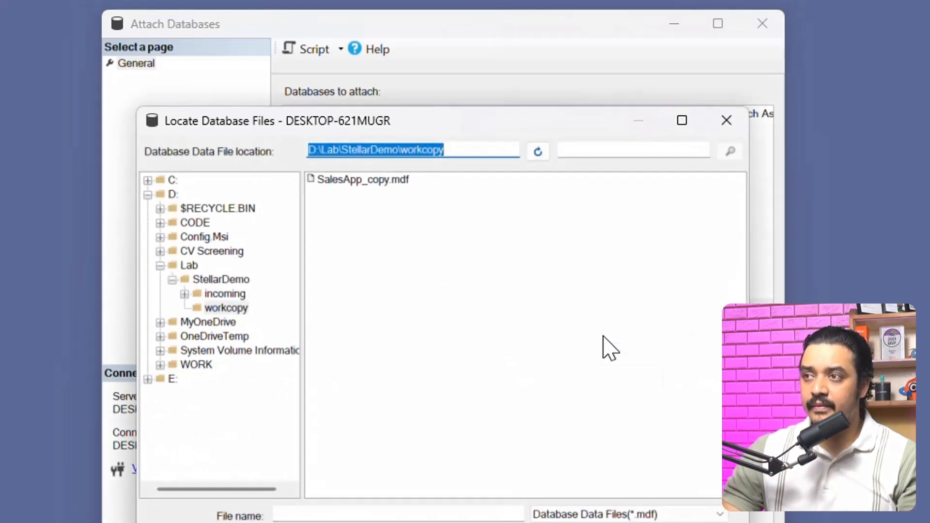
{"action": "left_click", "coordinate": [471, 148]}
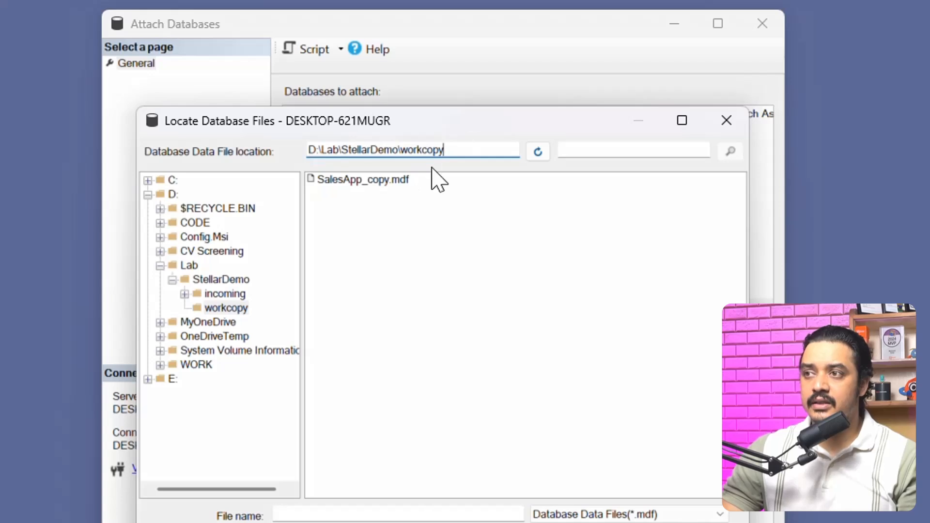
{"action": "left_click", "coordinate": [365, 182]}
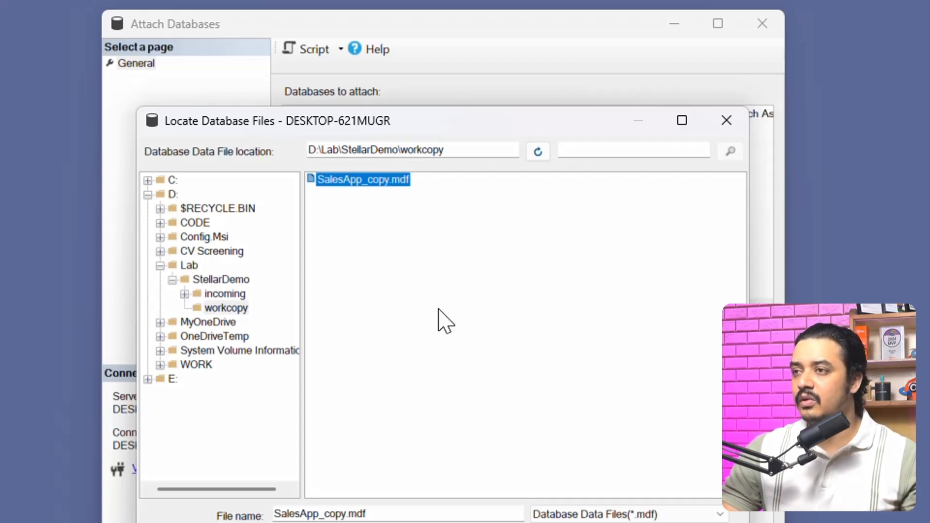
{"action": "key", "text": "Return"}
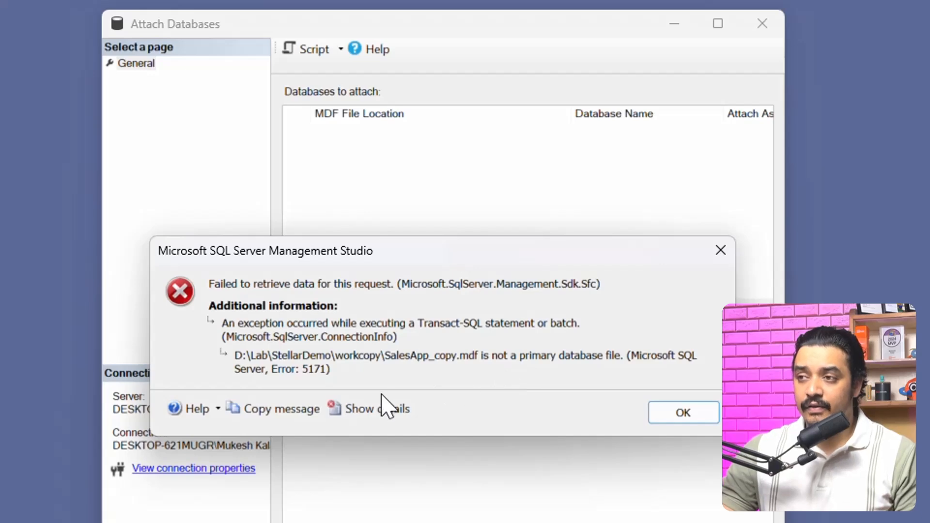
Examine the detailed information of the attach error and close it
{"action": "left_click", "coordinate": [371, 411]}
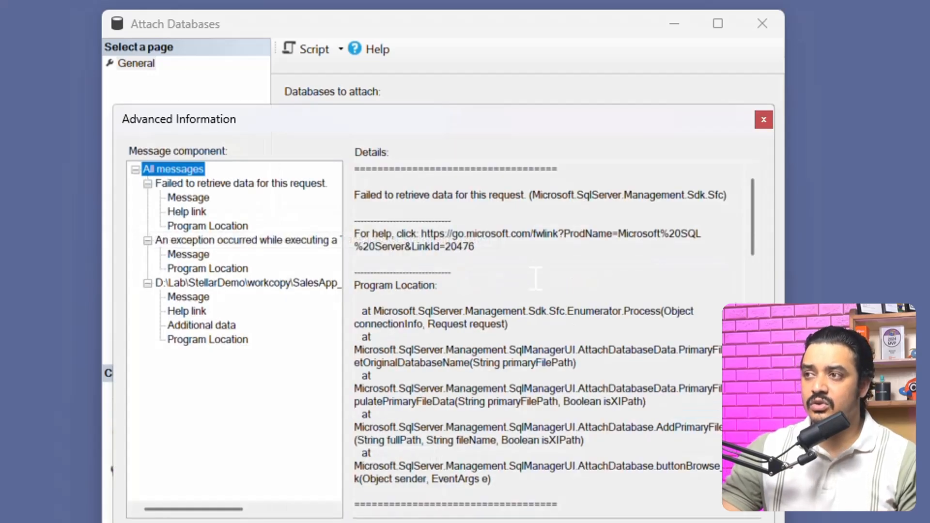
{"action": "scroll", "coordinate": [540, 278], "scroll_direction": "down", "scroll_amount": 4}
{"action": "scroll", "coordinate": [541, 279], "scroll_direction": "up", "scroll_amount": 4}
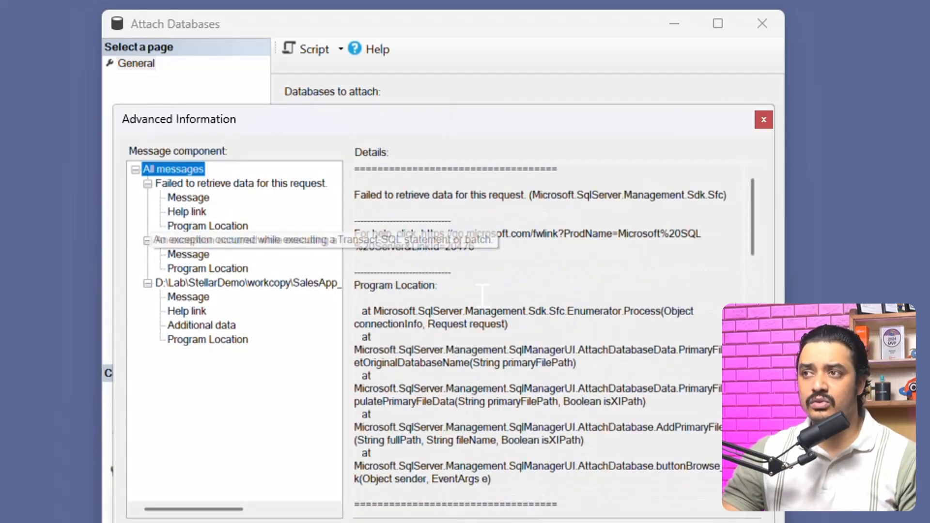
{"action": "left_click", "coordinate": [722, 522]}
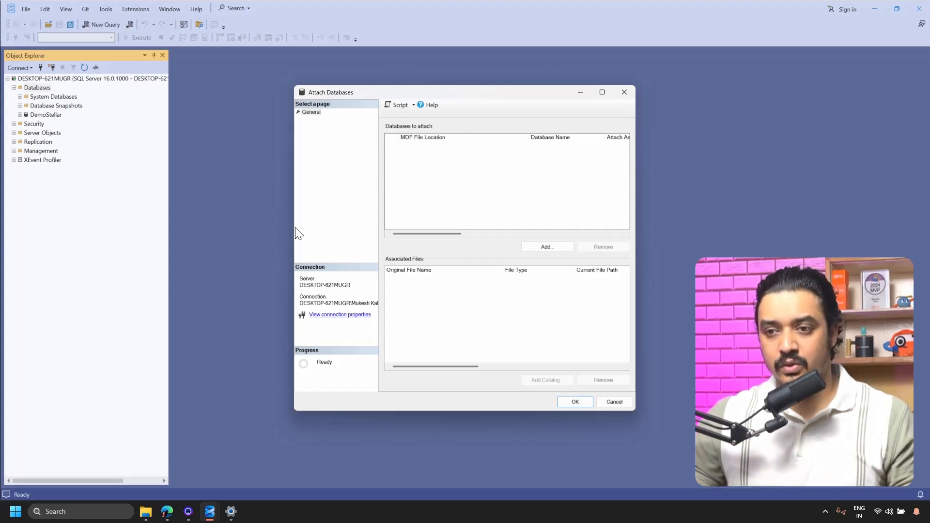
Launch Stellar Repair for MS SQL Technician through a search for stellar and open its Repair MS SQL Database module
{"action": "left_click", "coordinate": [80, 514]}
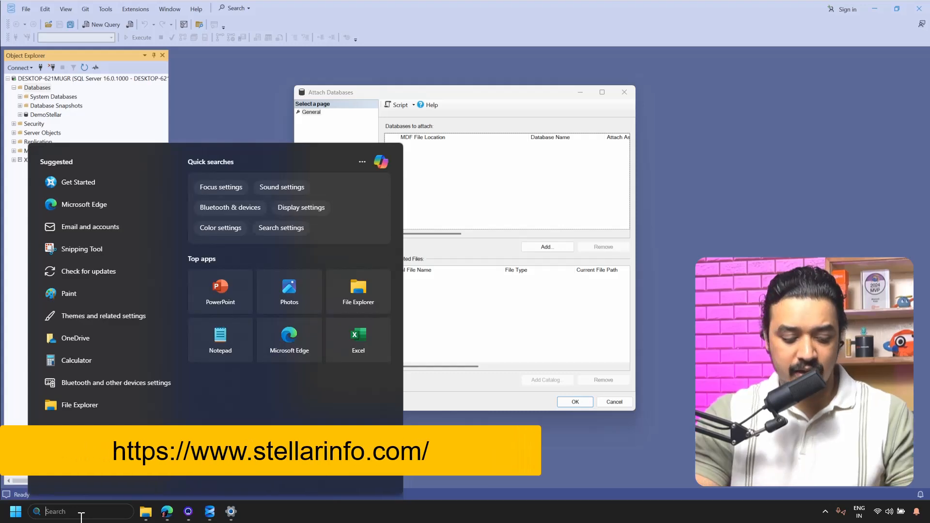
{"action": "type", "text": "steam"}
{"action": "type", "text": "llar"}
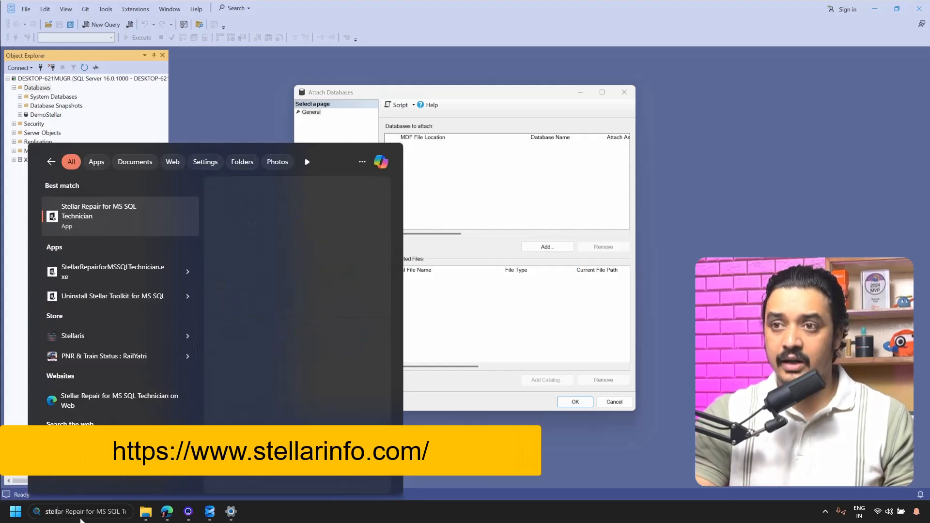
{"action": "left_click", "coordinate": [114, 223]}
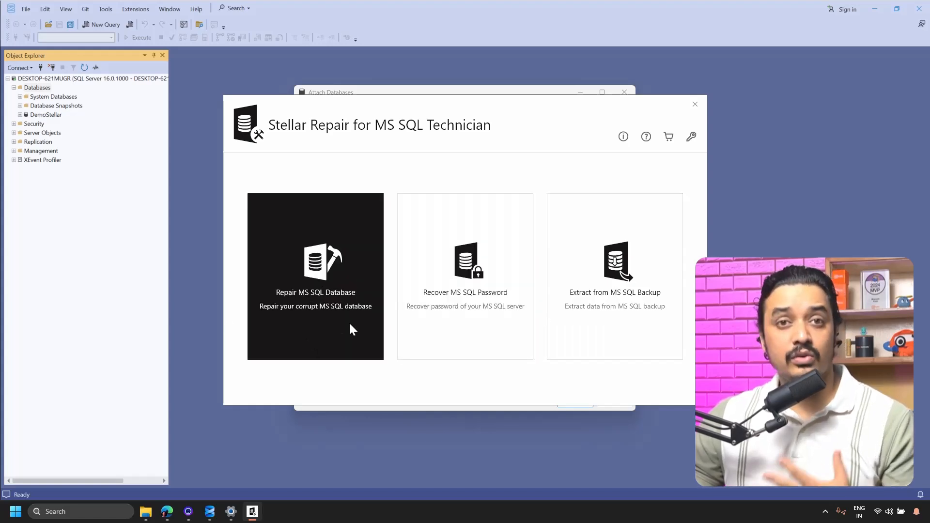
{"action": "left_click", "coordinate": [319, 267]}
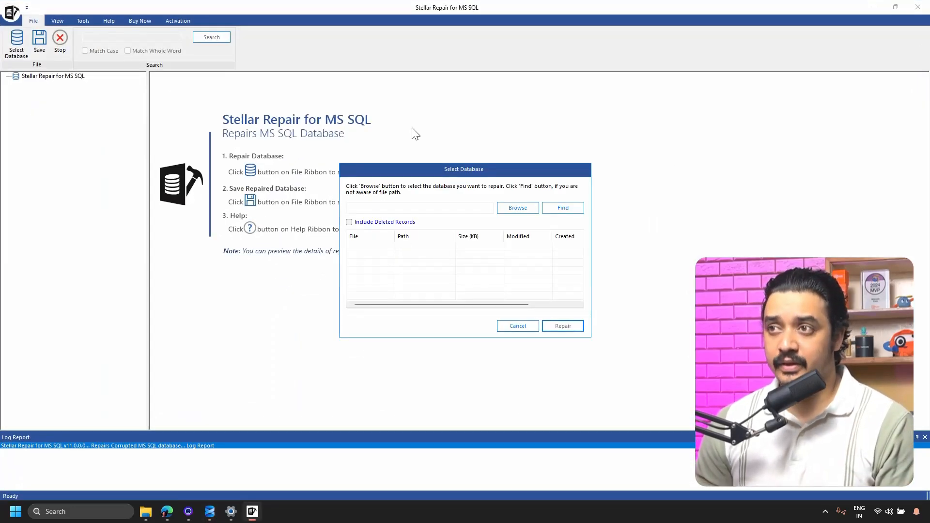
Choose SalesApp_copy from D:\Lab\StellarDemo\workcopy as the database to repair
{"action": "left_click_drag", "start_coordinate": [381, 167], "coordinate": [521, 130]}
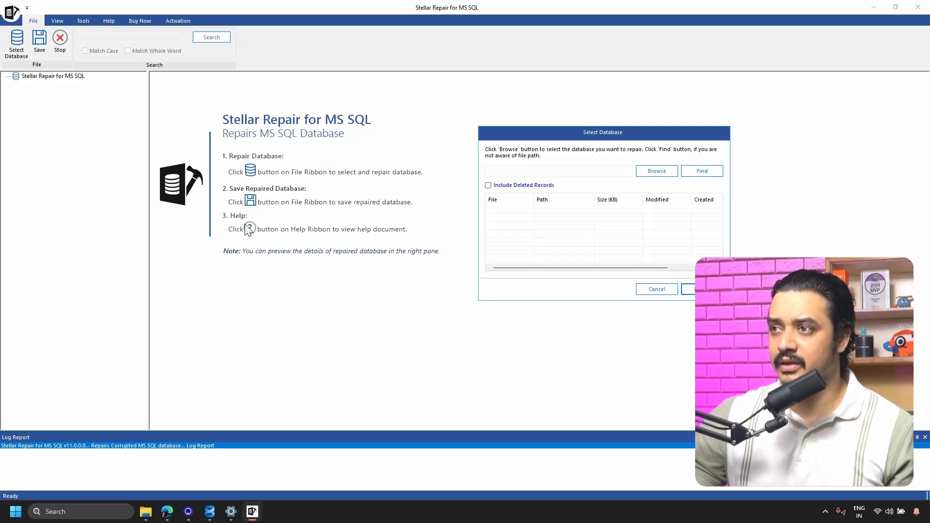
{"action": "left_click_drag", "start_coordinate": [523, 128], "coordinate": [437, 109]}
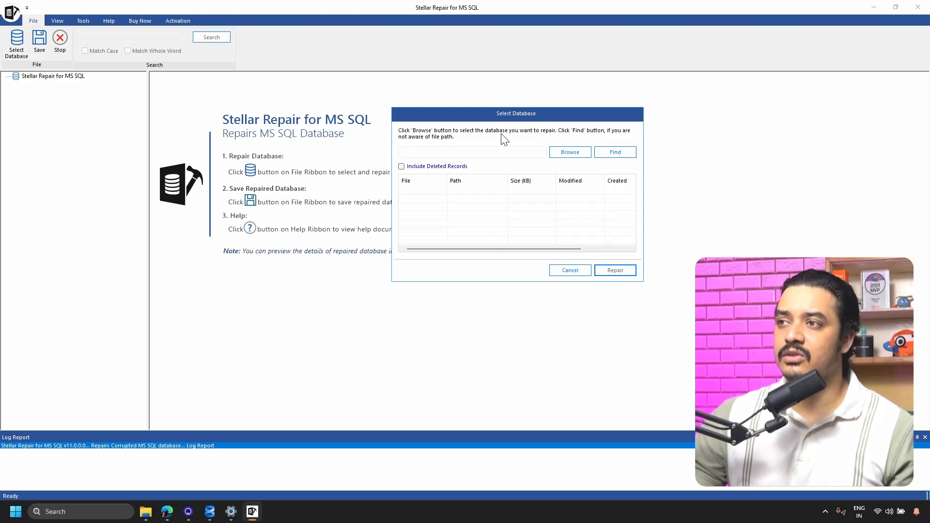
{"action": "left_click", "coordinate": [574, 152]}
{"action": "left_click", "coordinate": [603, 98]}
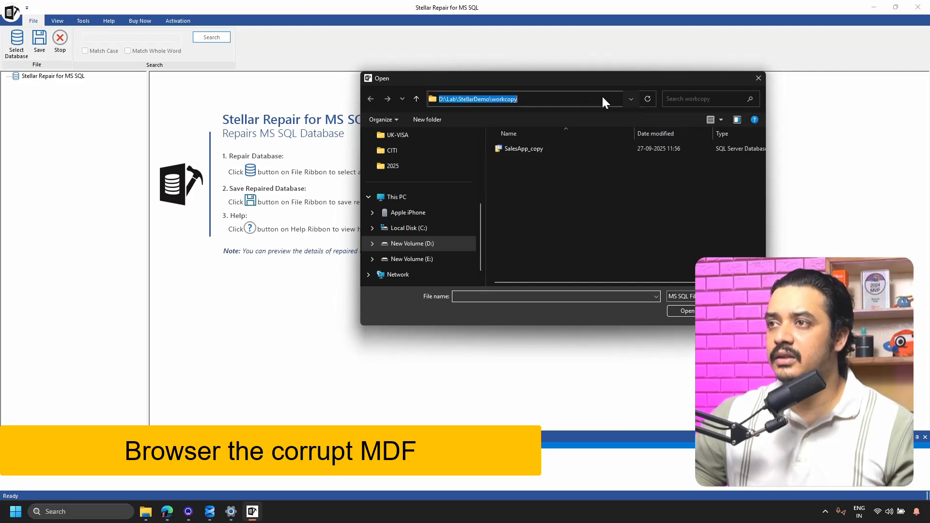
{"action": "left_click", "coordinate": [528, 148]}
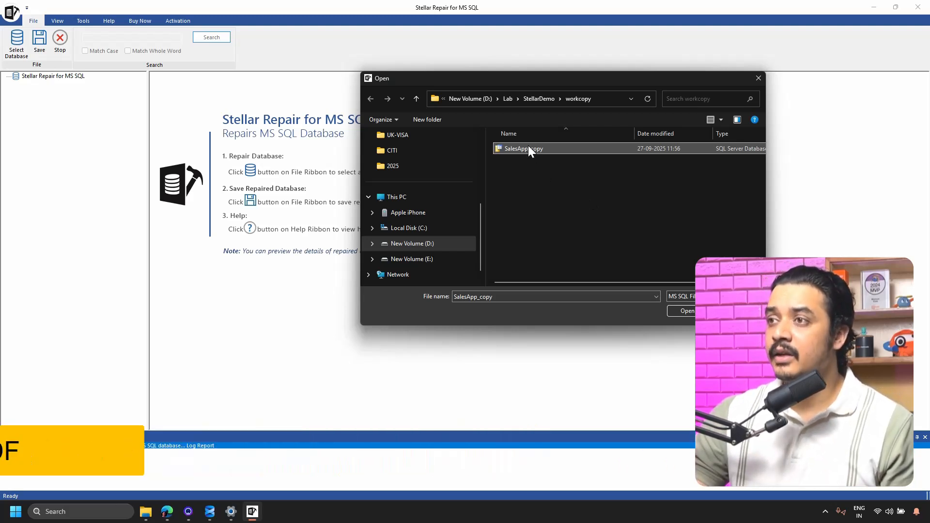
{"action": "left_click", "coordinate": [684, 313]}
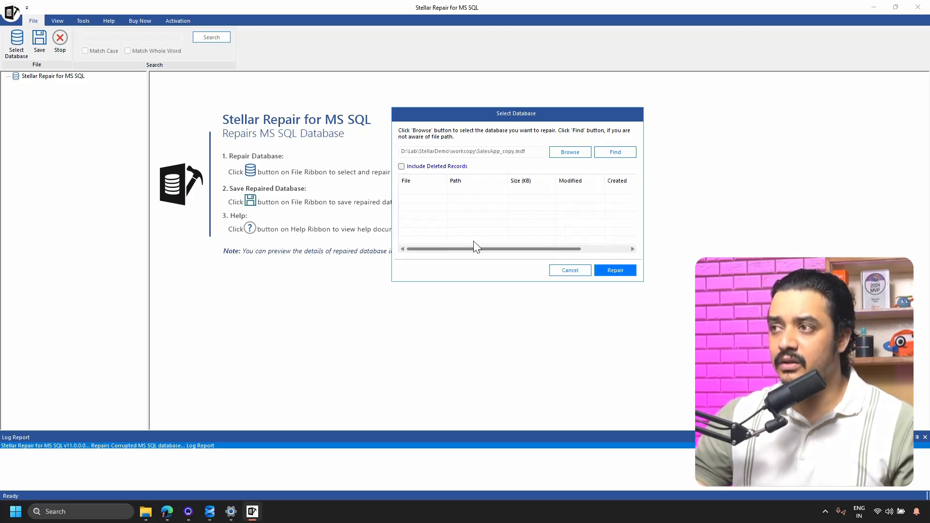
Repair the selected database with the Standard Scan mode and dismiss the completion notice
{"action": "left_click", "coordinate": [612, 273]}
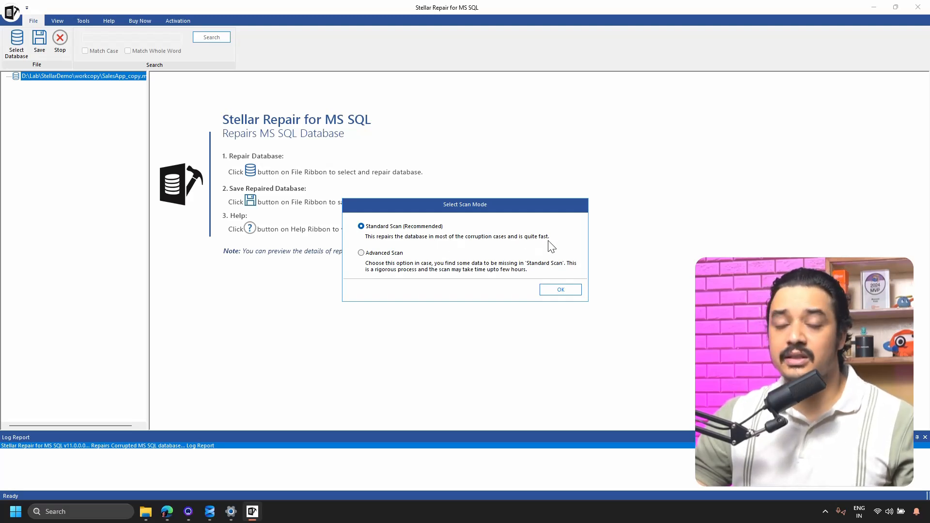
{"action": "left_click", "coordinate": [560, 290]}
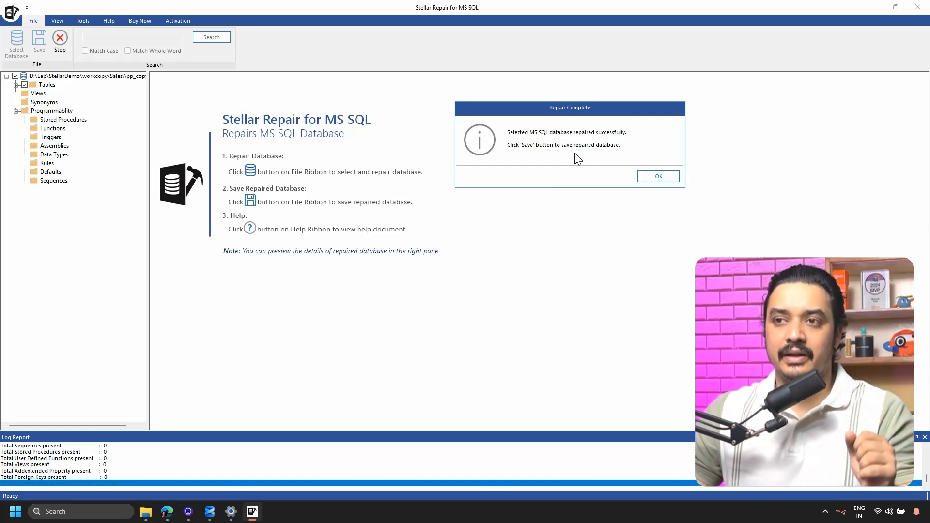
{"action": "left_click", "coordinate": [655, 177]}
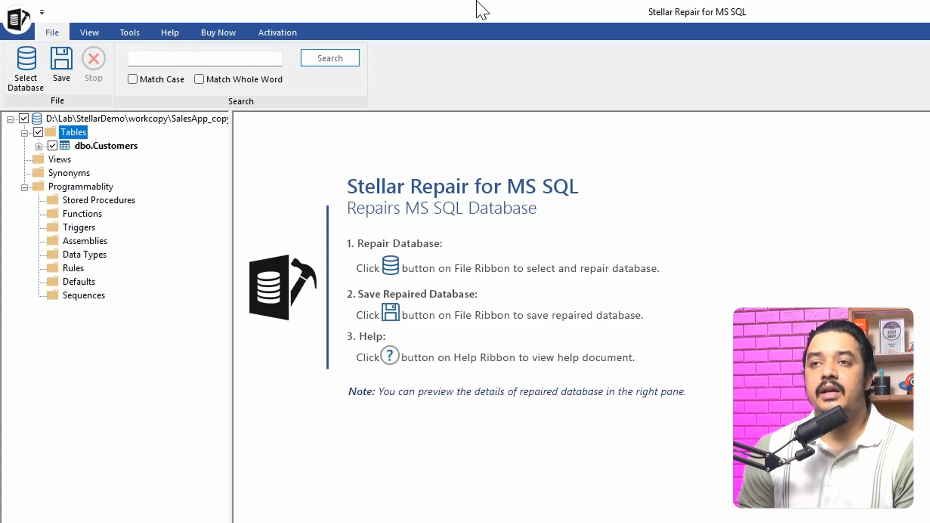
Preview the recovered records of the dbo.Customers table, and return to the Tables node
{"action": "left_click", "coordinate": [25, 133]}
{"action": "left_click", "coordinate": [24, 133]}
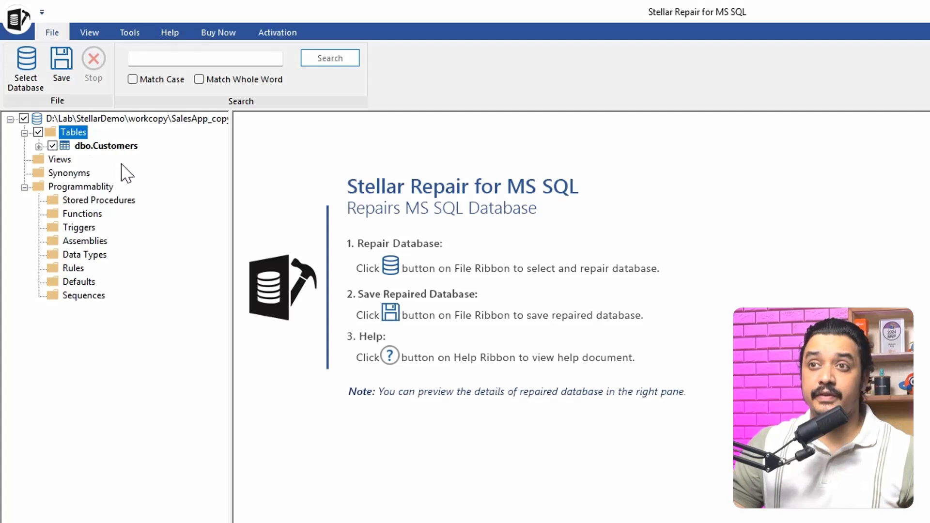
{"action": "left_click", "coordinate": [106, 146]}
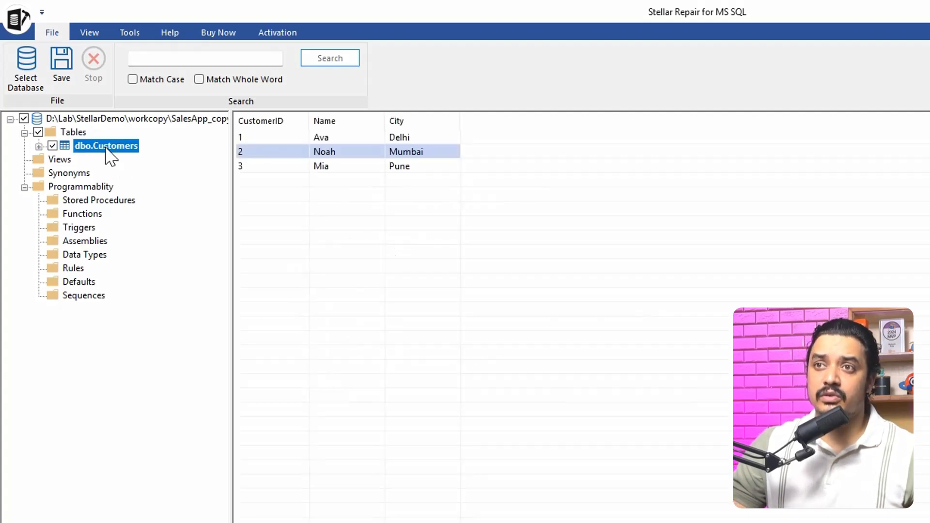
{"action": "left_click", "coordinate": [353, 168]}
{"action": "left_click", "coordinate": [328, 152]}
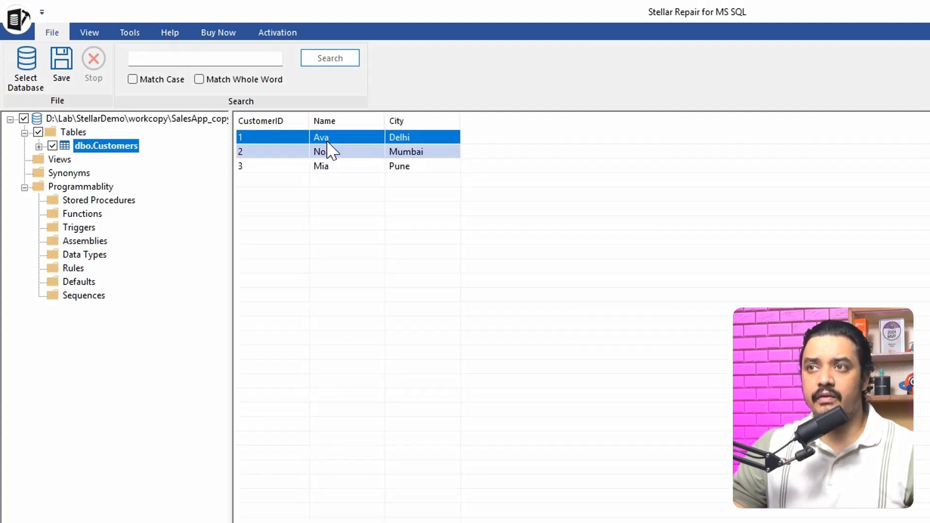
{"action": "left_click", "coordinate": [73, 135]}
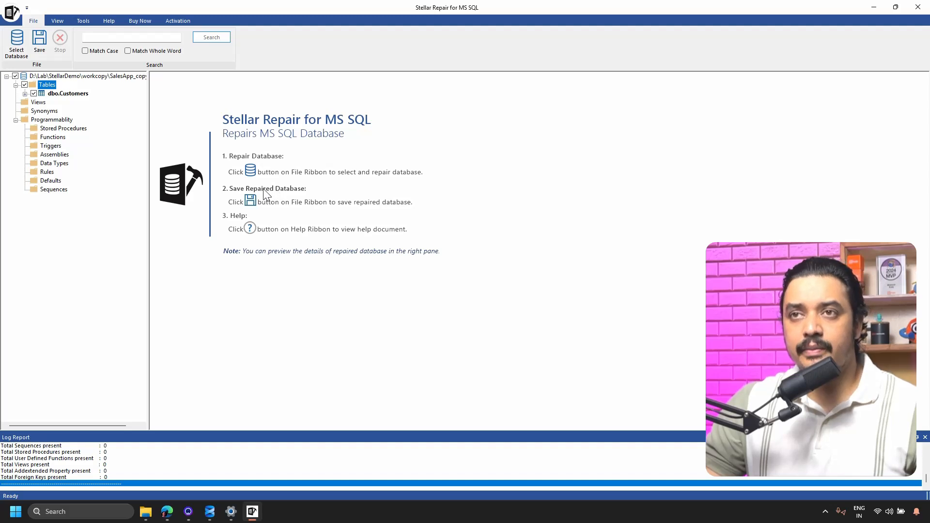
Start saving the repaired database, compare the Live Database and Other Formats options, and proceed with New Database as the saving option
{"action": "left_click", "coordinate": [39, 44]}
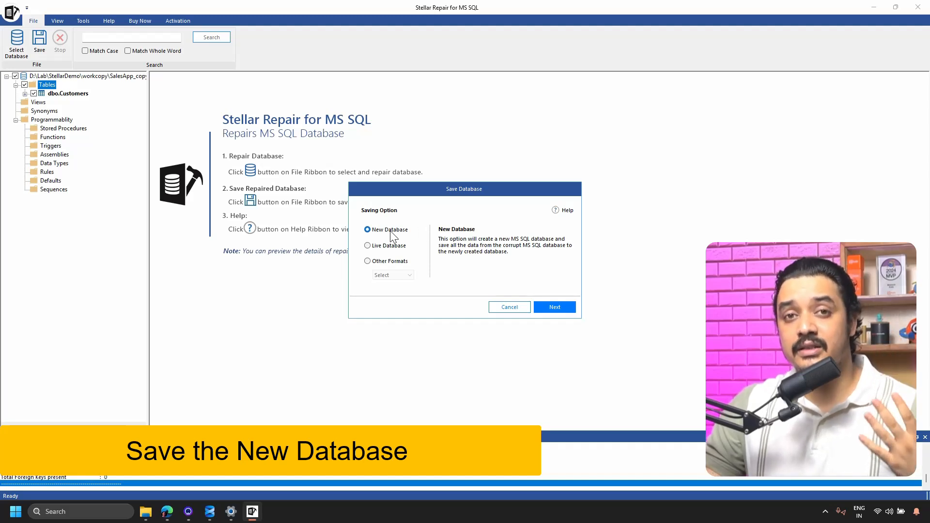
{"action": "mouse_move", "coordinate": [385, 248]}
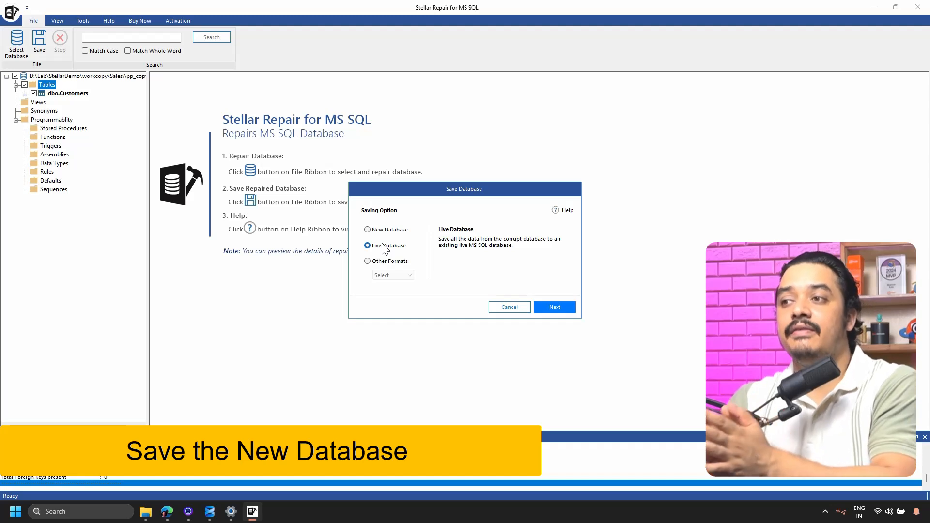
{"action": "left_click", "coordinate": [382, 261]}
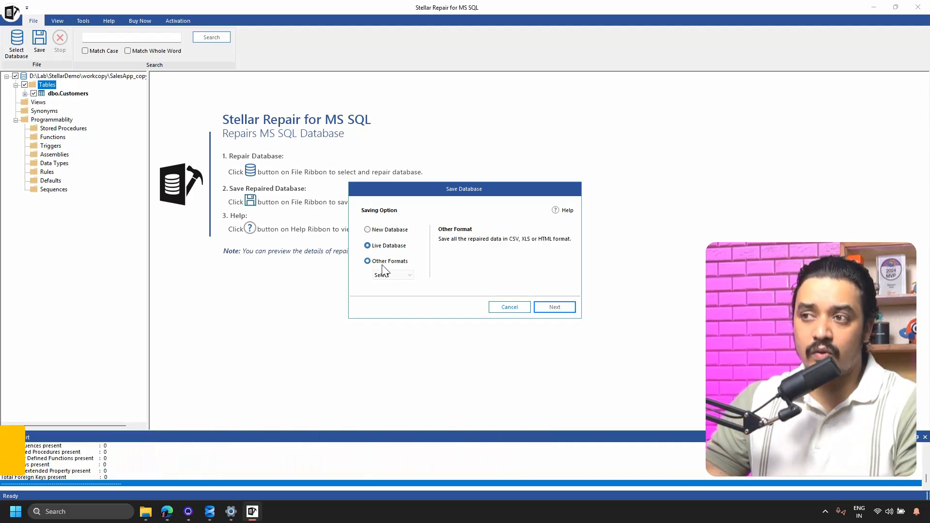
{"action": "left_click", "coordinate": [389, 275]}
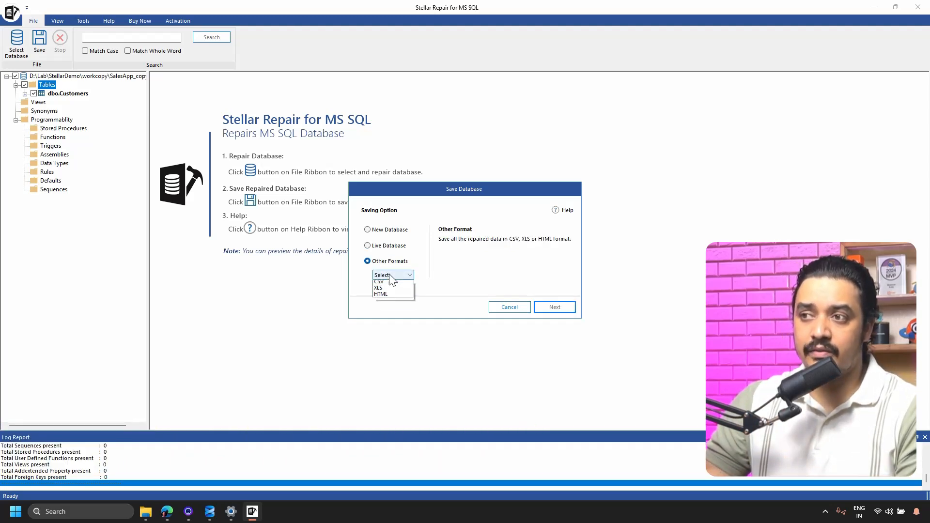
{"action": "left_click", "coordinate": [351, 294]}
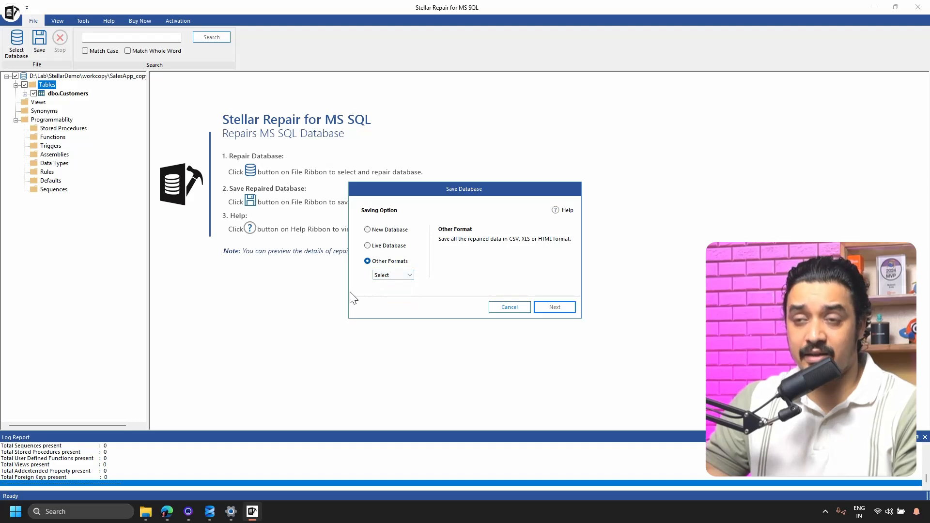
{"action": "left_click", "coordinate": [383, 233]}
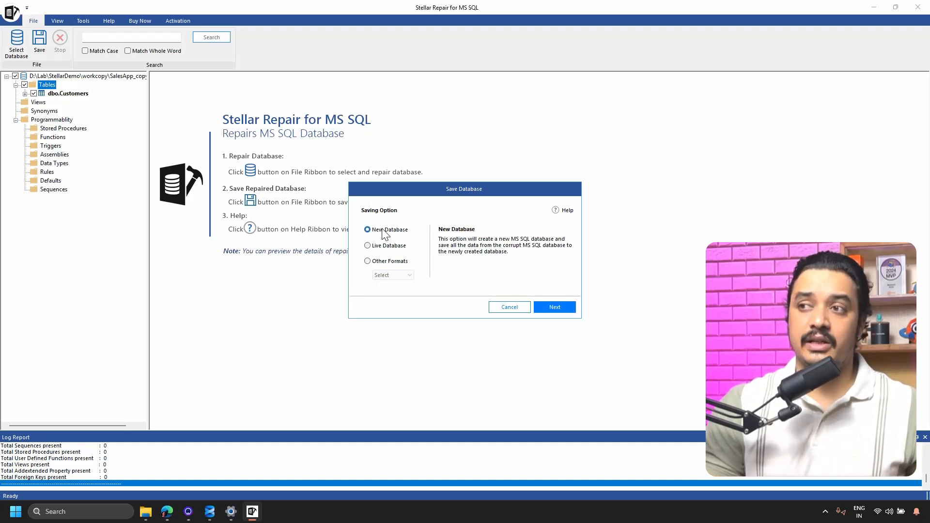
{"action": "left_click", "coordinate": [391, 245]}
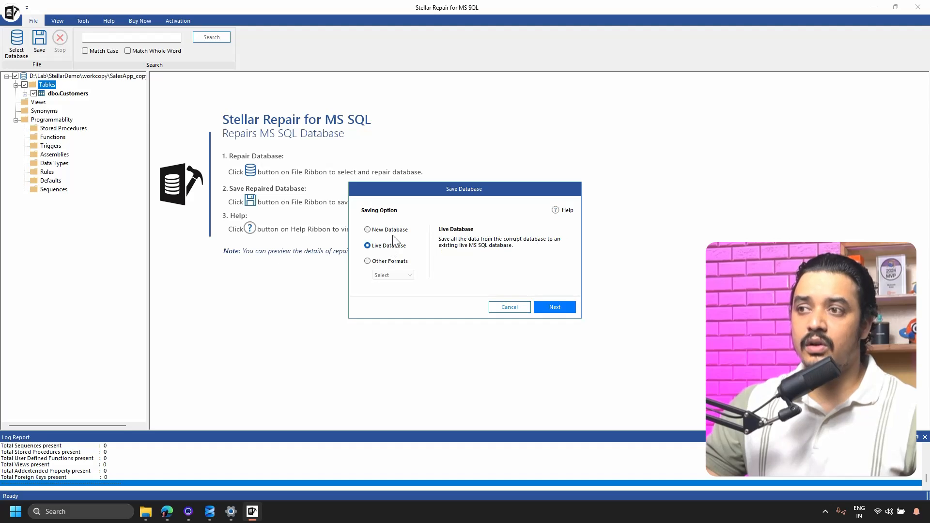
{"action": "left_click", "coordinate": [394, 248]}
{"action": "left_click", "coordinate": [395, 230]}
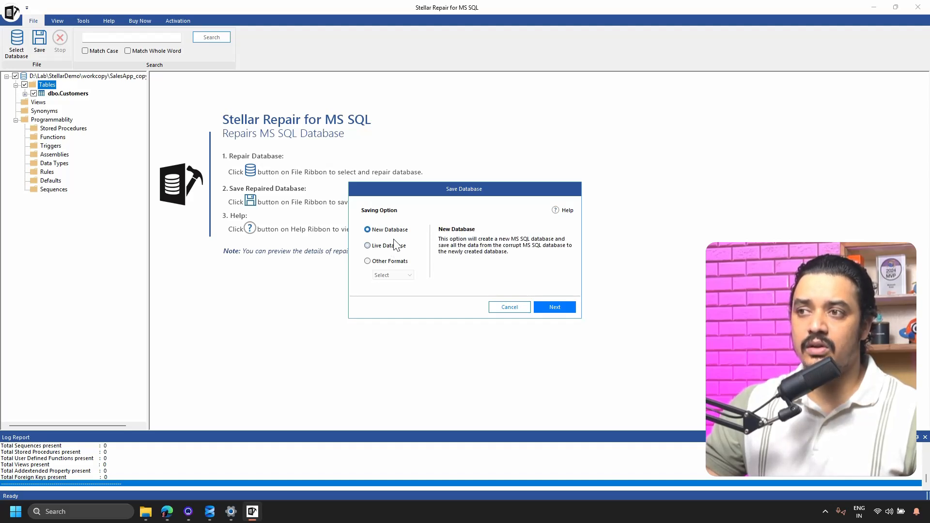
{"action": "left_click", "coordinate": [393, 248]}
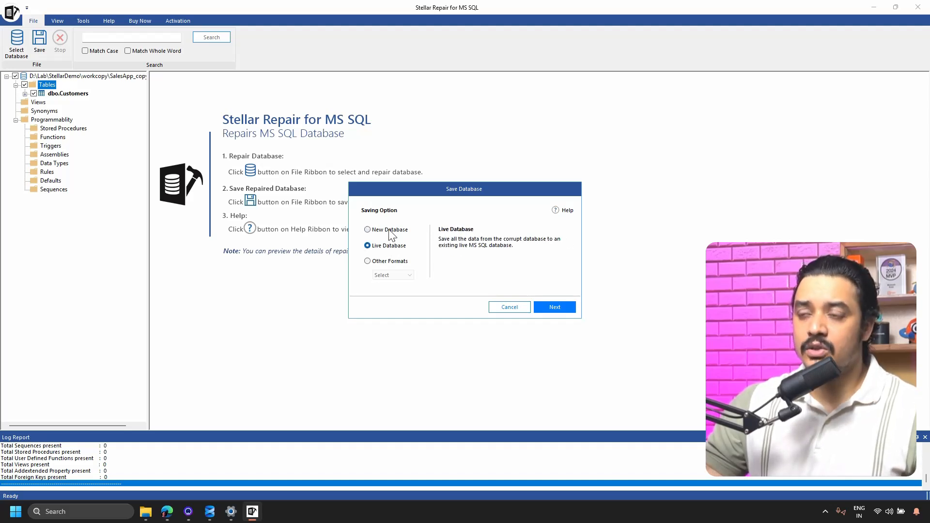
{"action": "left_click", "coordinate": [392, 232]}
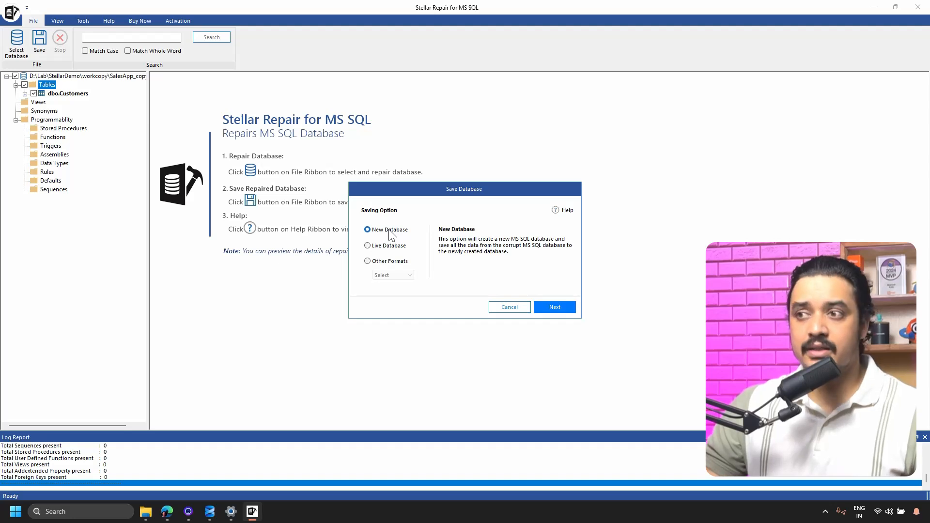
{"action": "left_click", "coordinate": [555, 310]}
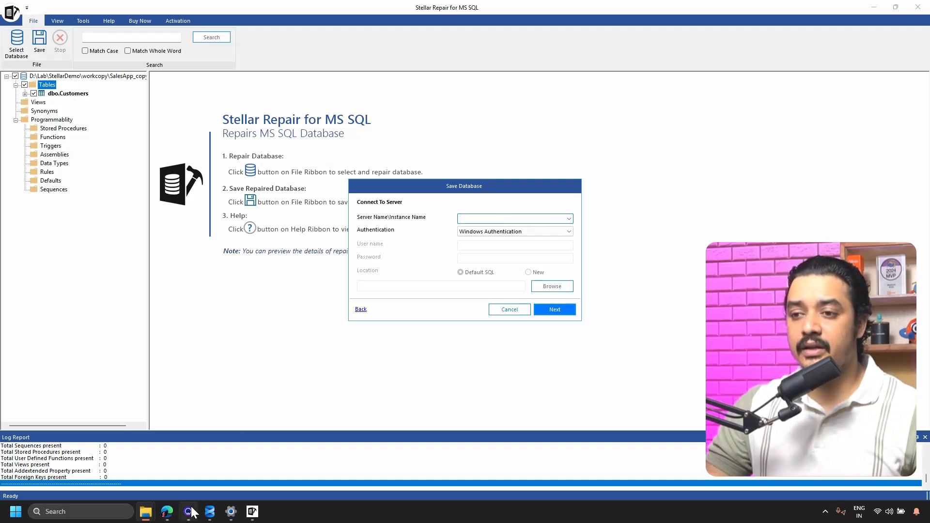
Check the server name in SQL Server Management Studio, and choose DESKTOP-621MUGR\SQLEXPRESS as the server instance for saving the database
{"action": "left_click", "coordinate": [214, 477]}
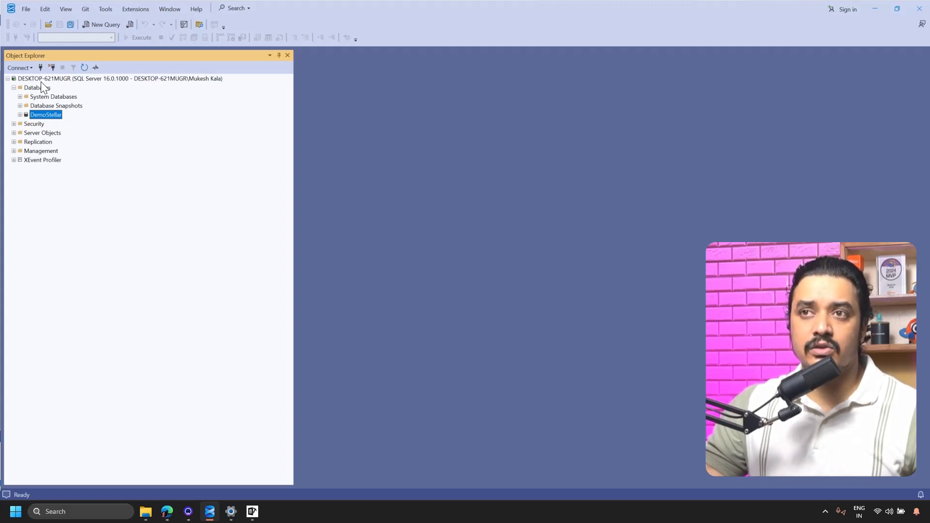
{"action": "left_click", "coordinate": [874, 9]}
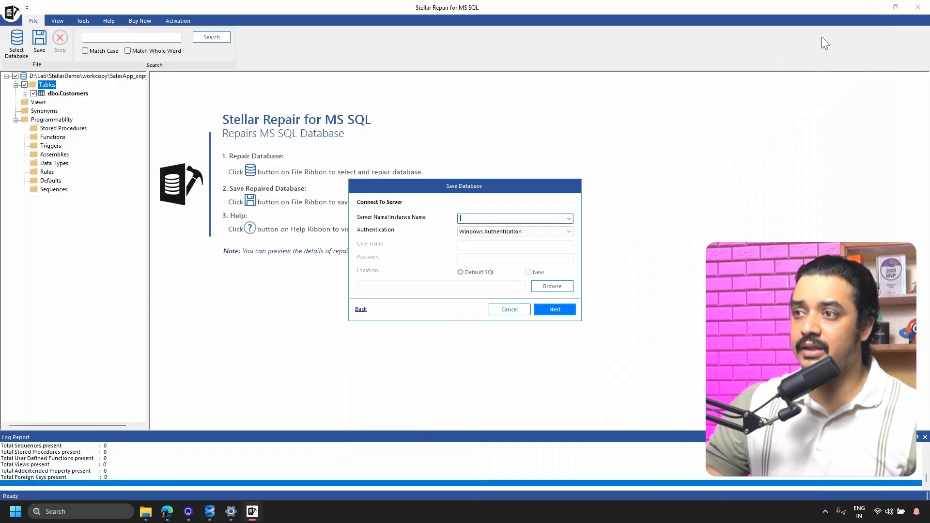
{"action": "left_click", "coordinate": [568, 219]}
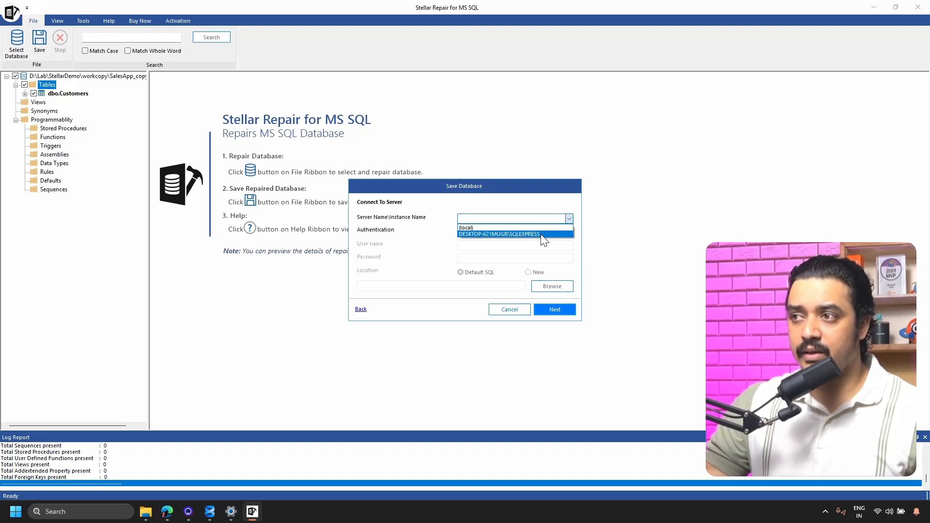
{"action": "left_click", "coordinate": [540, 234]}
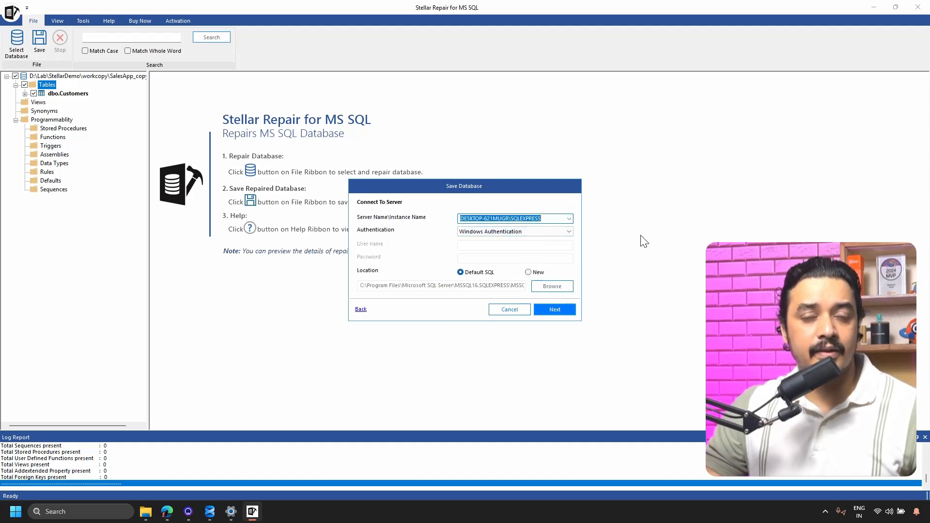
Switch the server connection to SQL Server Authentication and return it to Windows Authentication
{"action": "left_click", "coordinate": [515, 228]}
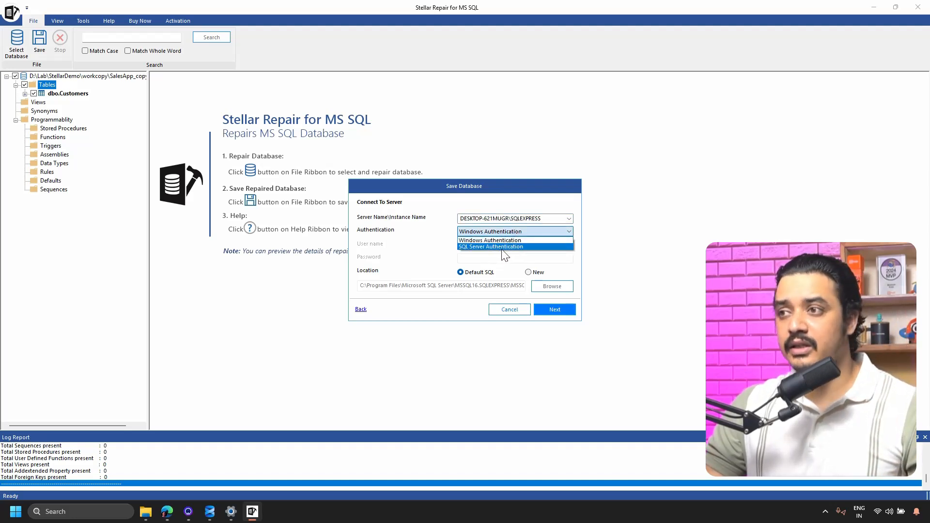
{"action": "left_click", "coordinate": [489, 247]}
{"action": "left_click", "coordinate": [483, 248]}
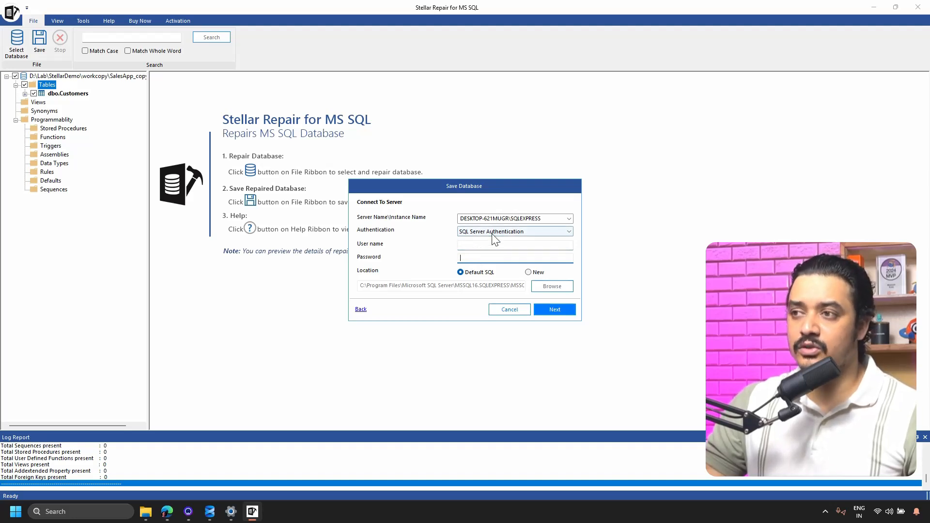
{"action": "left_click", "coordinate": [490, 232]}
{"action": "left_click", "coordinate": [481, 241]}
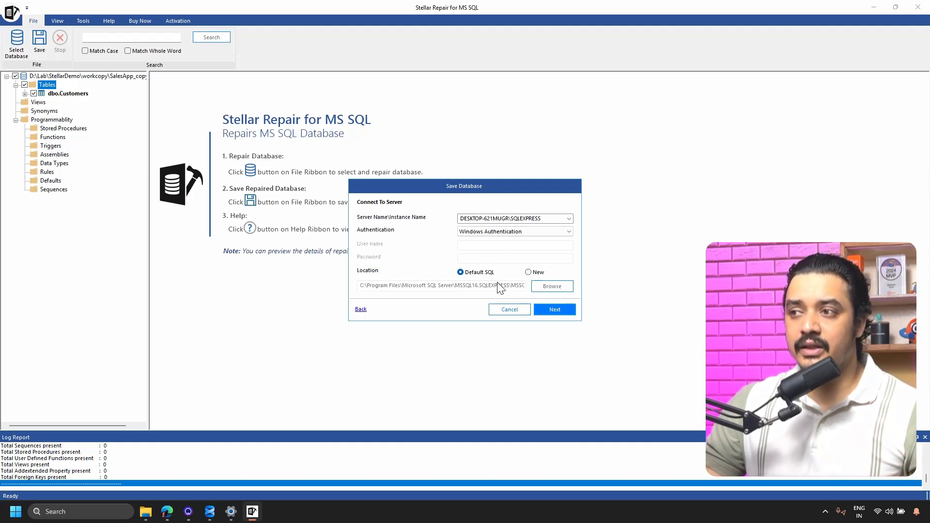
Set a new save location by creating the folder NEW_DB inside Temp, and continue to the save mode options
{"action": "left_click", "coordinate": [535, 273]}
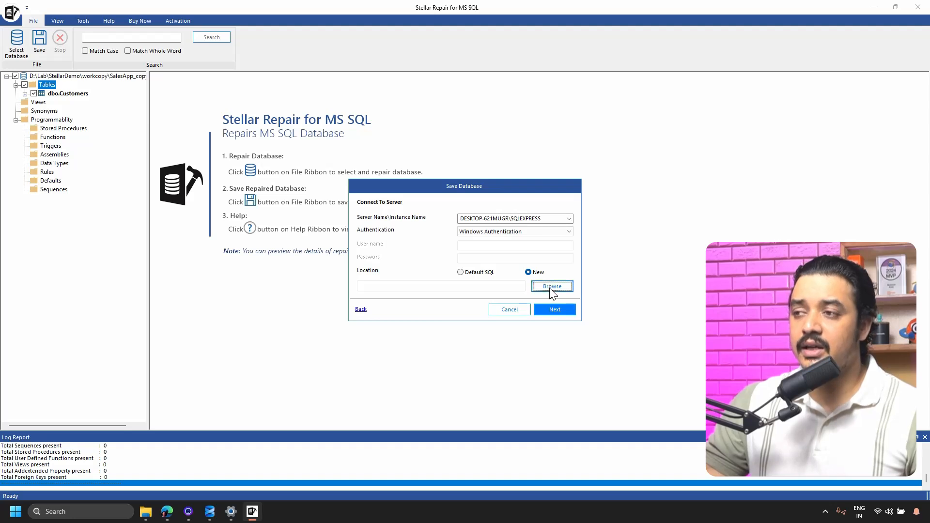
{"action": "left_click", "coordinate": [552, 287]}
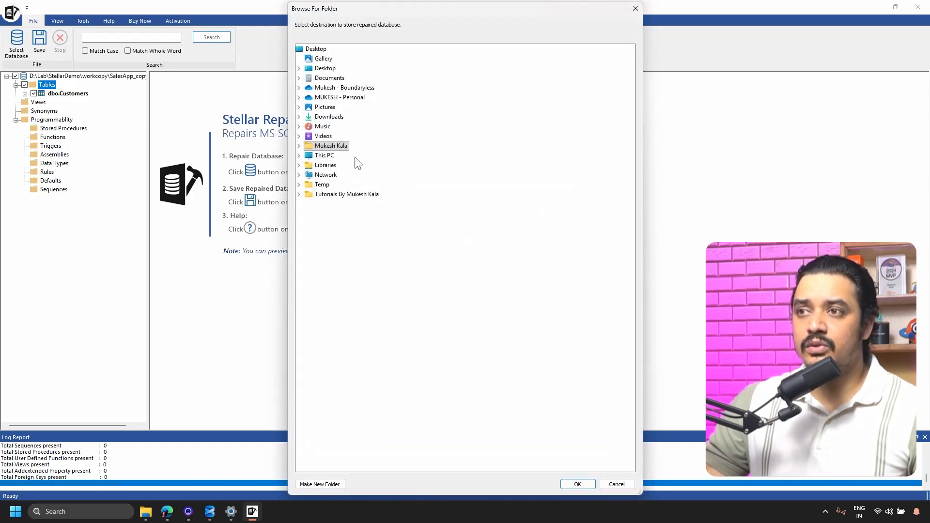
{"action": "left_click", "coordinate": [323, 186]}
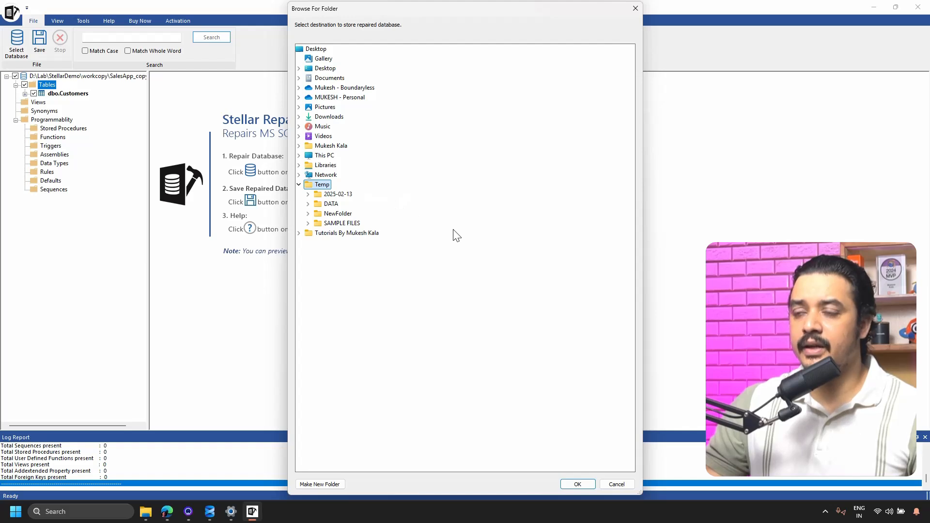
{"action": "left_click", "coordinate": [325, 485]}
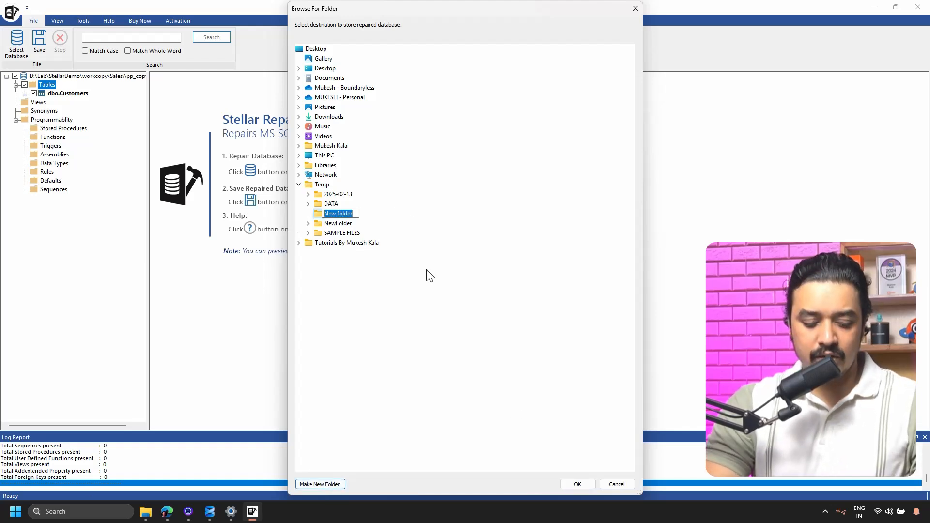
{"action": "type", "text": "EW_DB"}
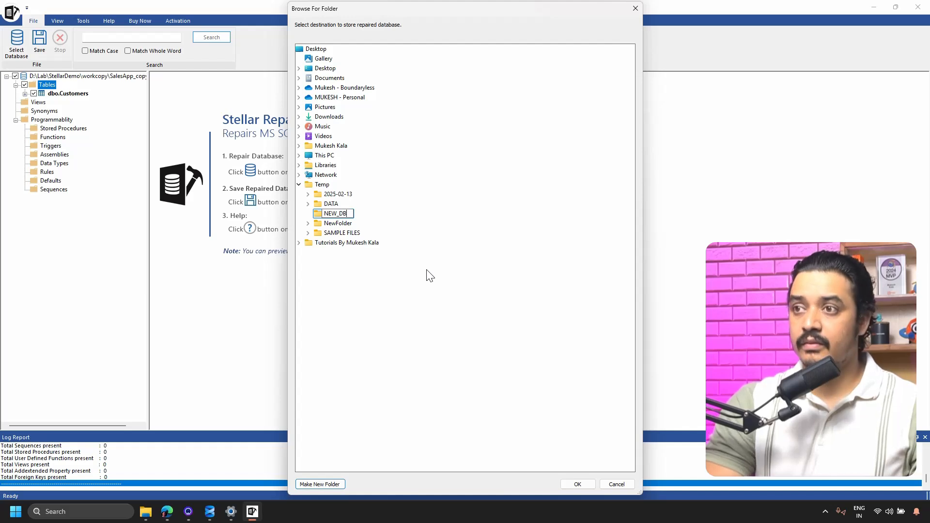
{"action": "key", "text": "Return"}
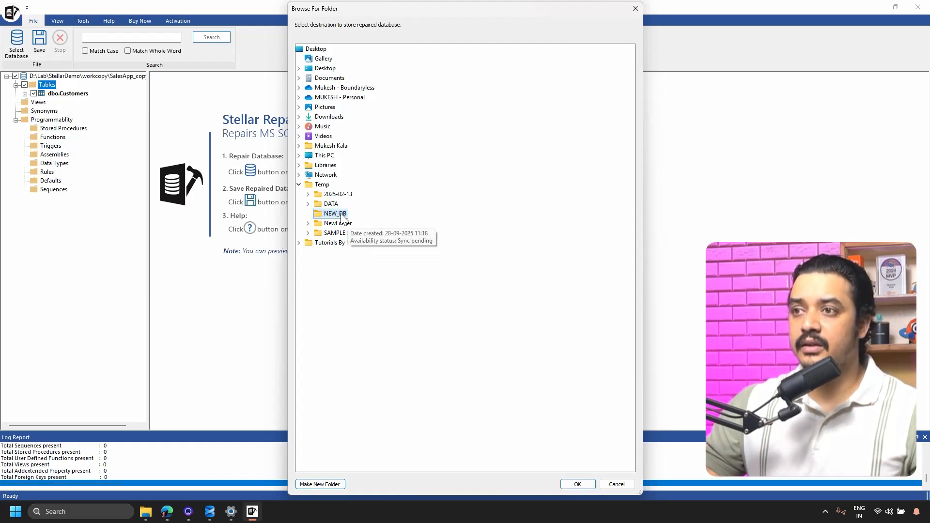
{"action": "left_click", "coordinate": [577, 484]}
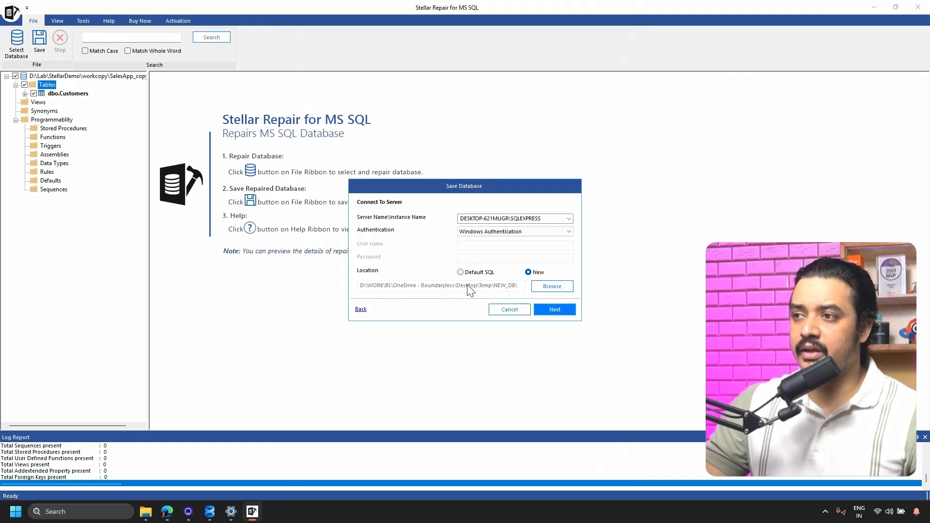
{"action": "left_click", "coordinate": [556, 313]}
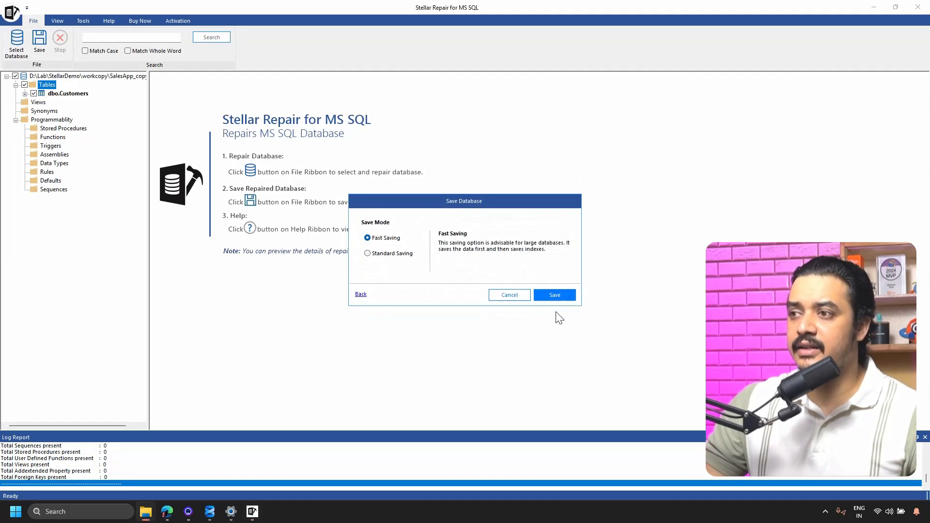
Compare the save modes, save the repaired database with Fast Saving, and dismiss the completion notice
{"action": "left_click", "coordinate": [390, 256]}
{"action": "left_click", "coordinate": [386, 239]}
{"action": "left_click", "coordinate": [389, 252]}
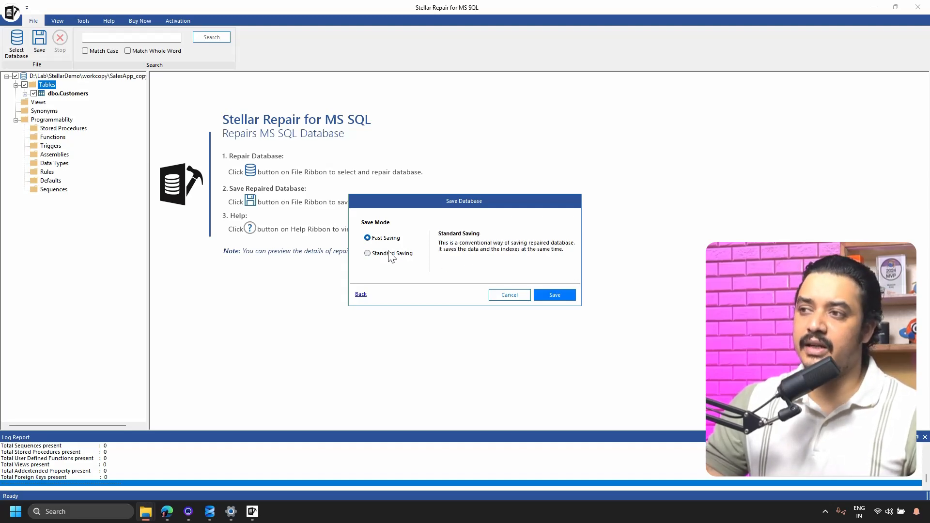
{"action": "left_click", "coordinate": [389, 240]}
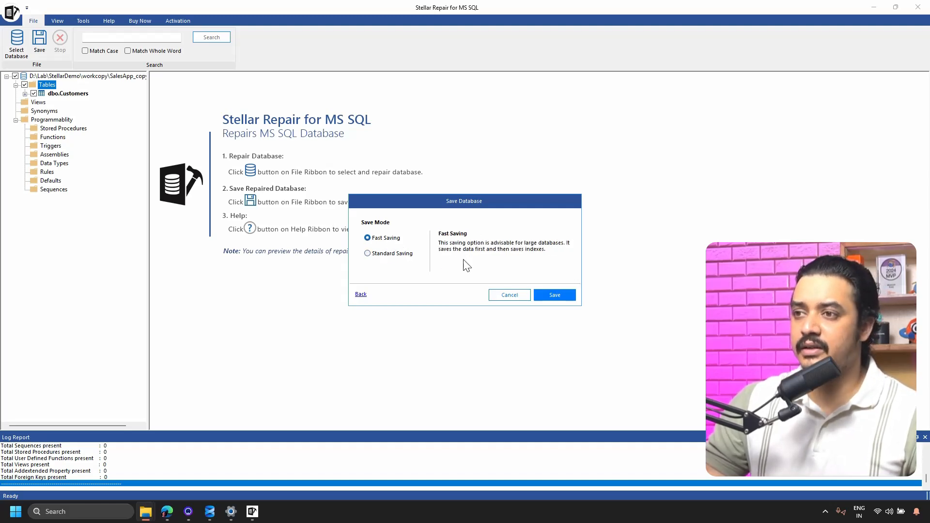
{"action": "left_click", "coordinate": [552, 295]}
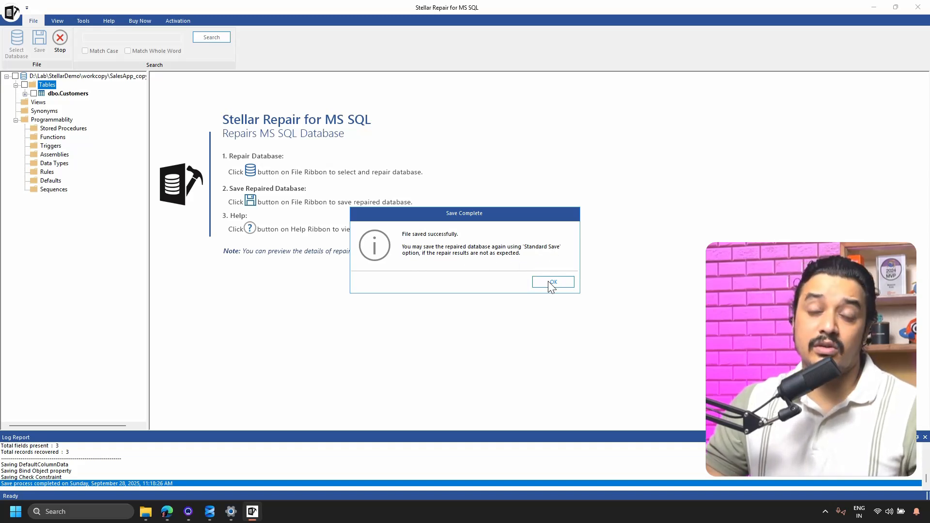
{"action": "left_click", "coordinate": [565, 287]}
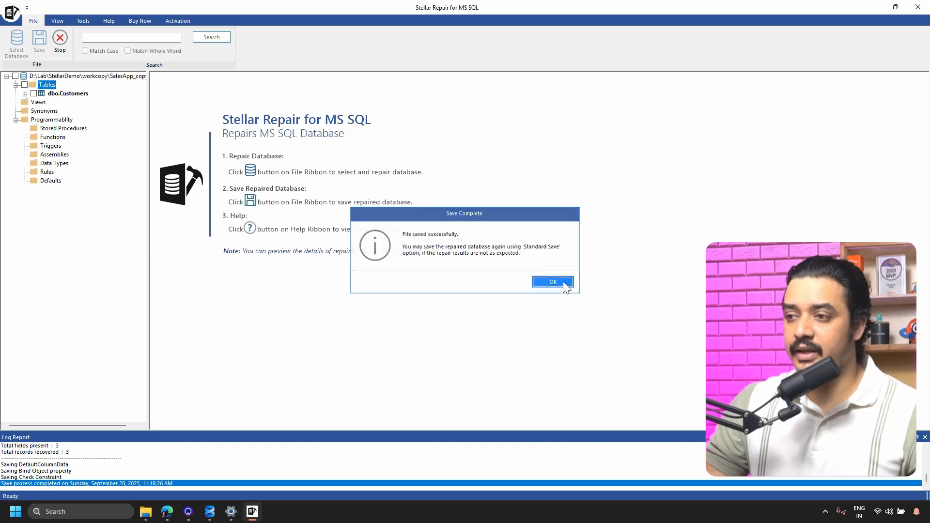
Switch to File Explorer and examine the recovered database files in the NEW_DB folder
{"action": "left_click", "coordinate": [145, 511]}
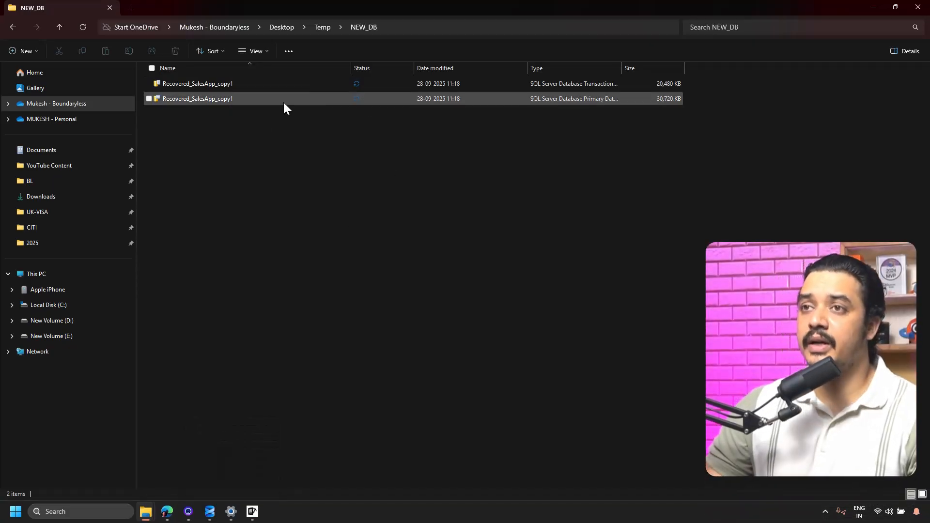
{"action": "left_click", "coordinate": [221, 90]}
{"action": "left_click", "coordinate": [217, 101]}
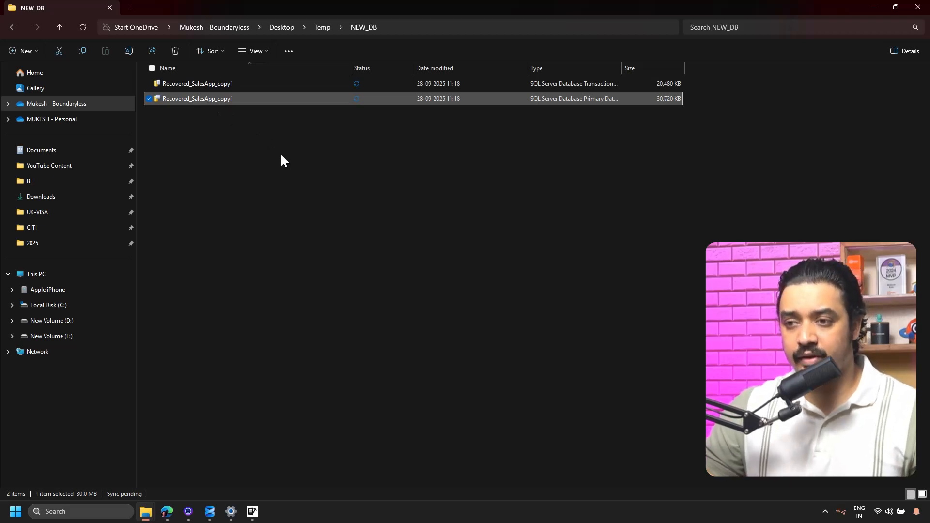
Switch to SQL Server Management Studio and add Recovered_SalesApp_copy1.mdf from the NEW_DB folder to the databases to attach
{"action": "left_click", "coordinate": [200, 474]}
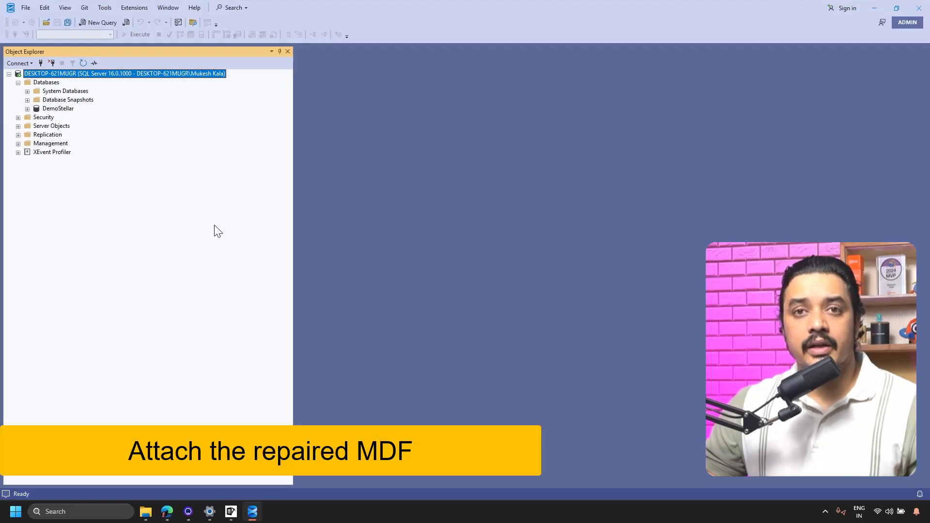
{"action": "right_click", "coordinate": [46, 83]}
{"action": "left_click", "coordinate": [73, 100]}
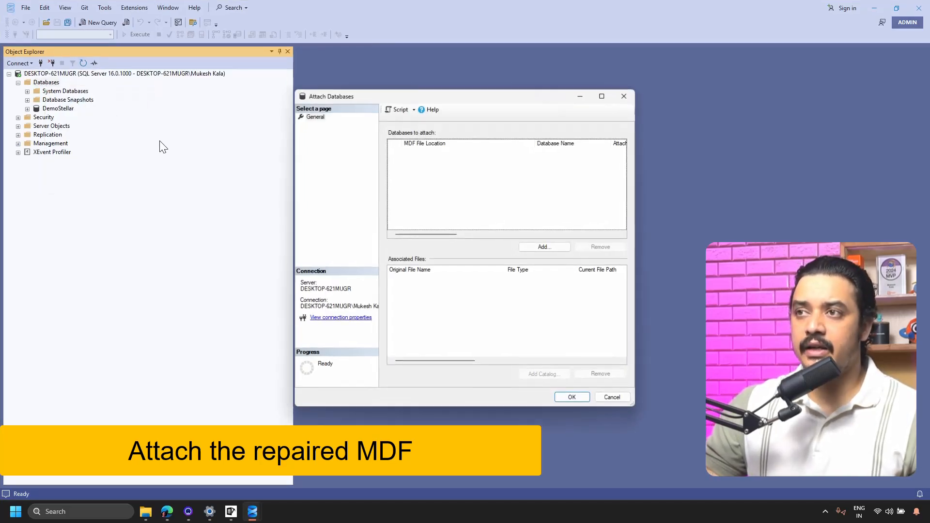
{"action": "left_click", "coordinate": [538, 249]}
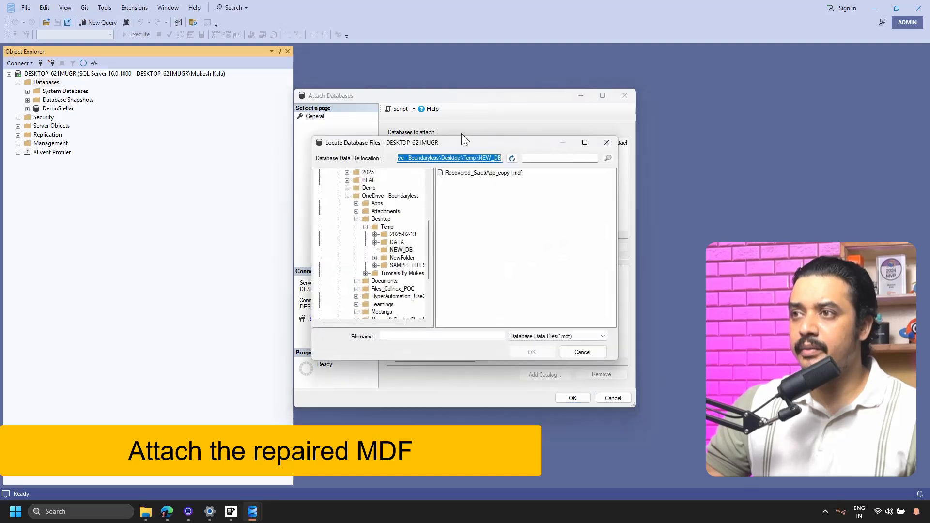
{"action": "key", "text": "ctrl+v"}
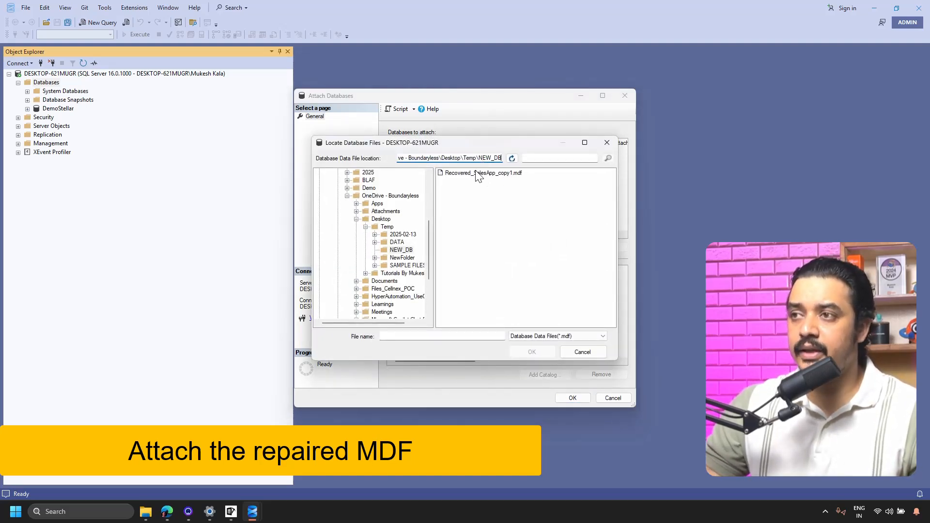
{"action": "left_click", "coordinate": [469, 175]}
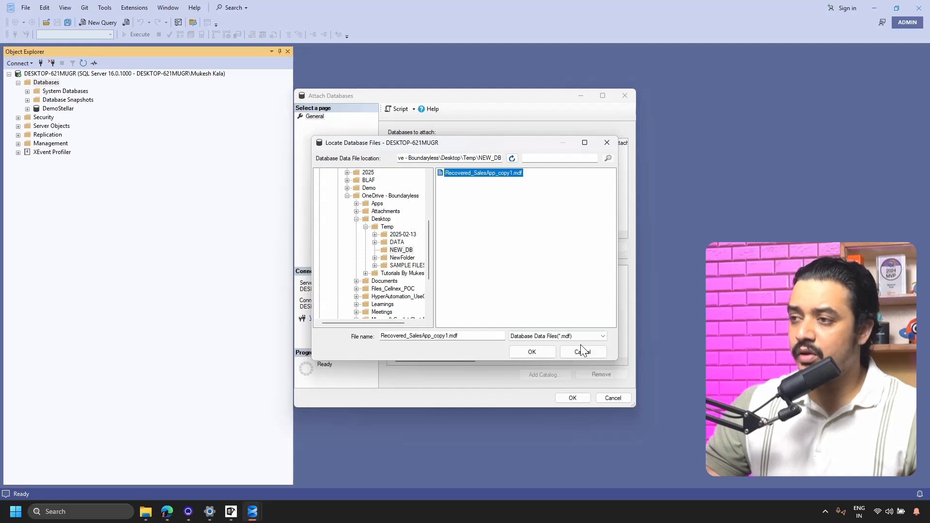
{"action": "left_click", "coordinate": [531, 351]}
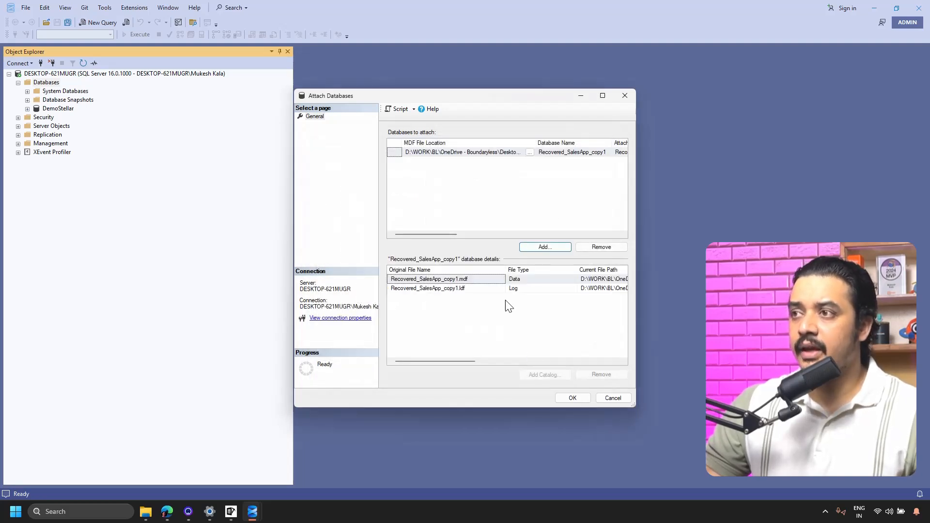
Review the recovered database's data and log file details, and attach the database to the server
{"action": "mouse_move", "coordinate": [437, 232]}
{"action": "left_mouse_down"}
{"action": "mouse_move", "coordinate": [580, 234]}
{"action": "mouse_move", "coordinate": [429, 233]}
{"action": "left_mouse_up"}
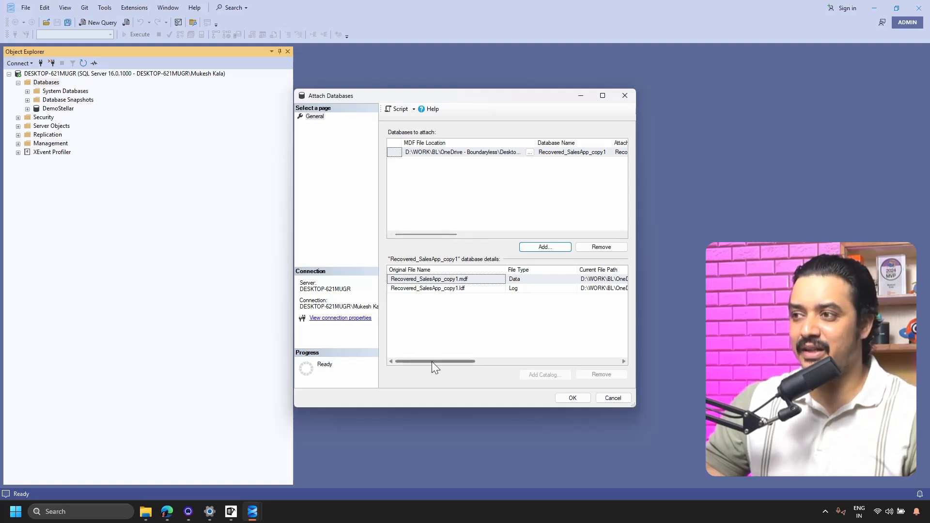
{"action": "mouse_move", "coordinate": [431, 361]}
{"action": "left_mouse_down"}
{"action": "mouse_move", "coordinate": [572, 361]}
{"action": "mouse_move", "coordinate": [445, 361]}
{"action": "left_mouse_up"}
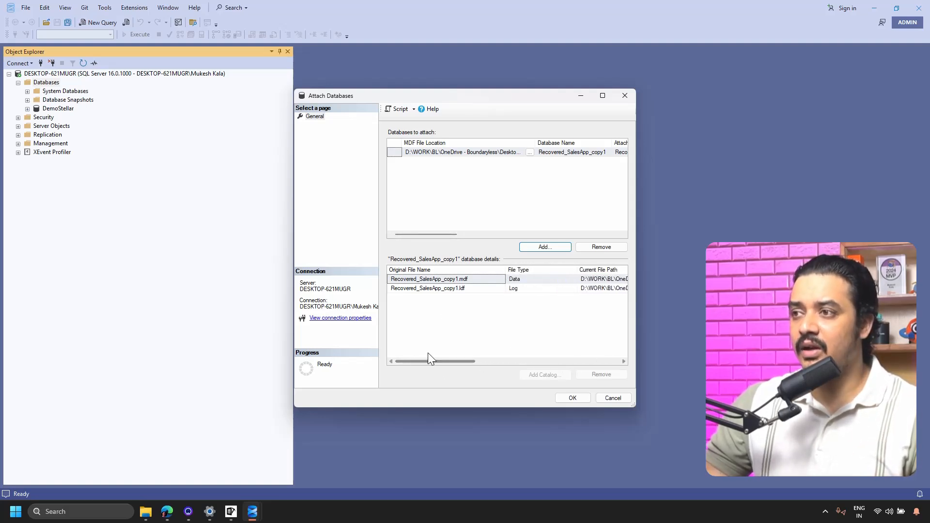
{"action": "left_click", "coordinate": [567, 400]}
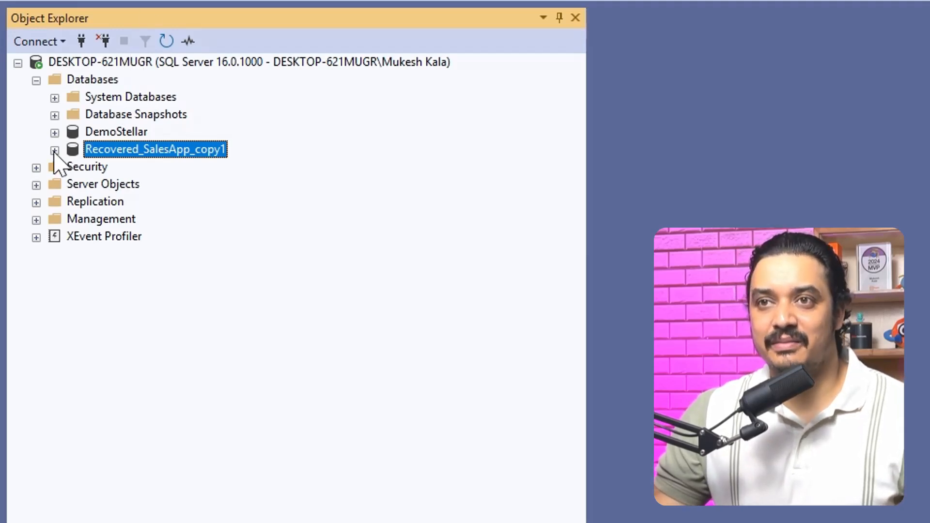
Query the top 1000 rows of dbo.Customers in Recovered_SalesApp_copy1 to check the recovered data, and collapse the database's tree
{"action": "left_click", "coordinate": [54, 150]}
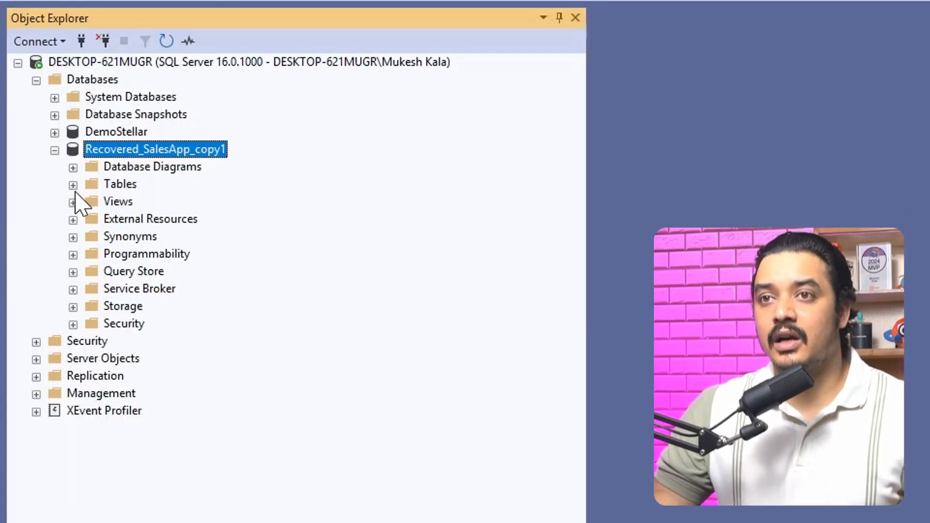
{"action": "left_click", "coordinate": [73, 185]}
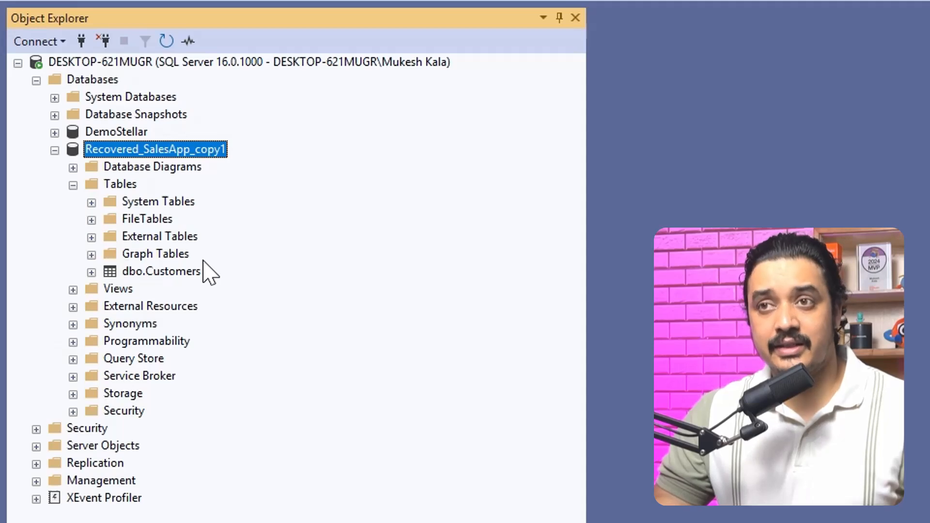
{"action": "left_click", "coordinate": [165, 273]}
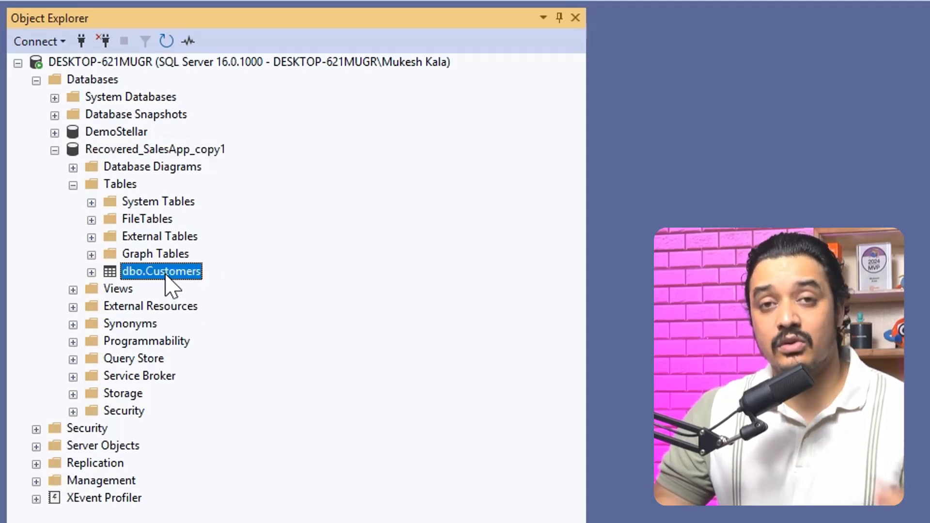
{"action": "right_click", "coordinate": [165, 273]}
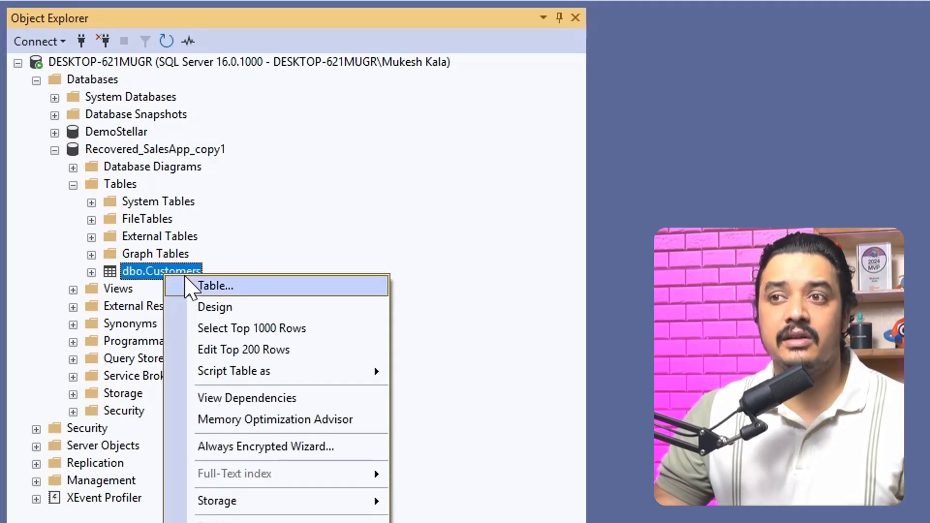
{"action": "left_click", "coordinate": [235, 327]}
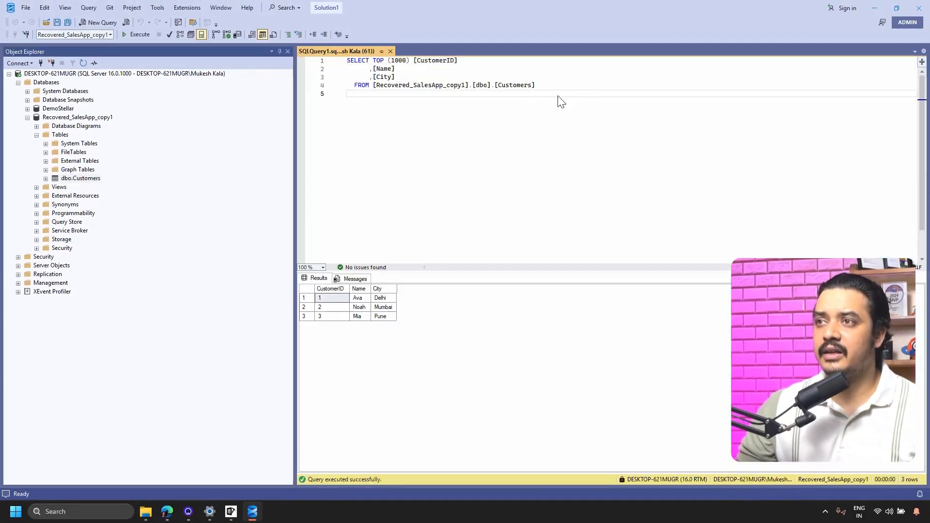
{"action": "left_click_drag", "start_coordinate": [561, 101], "coordinate": [303, 63]}
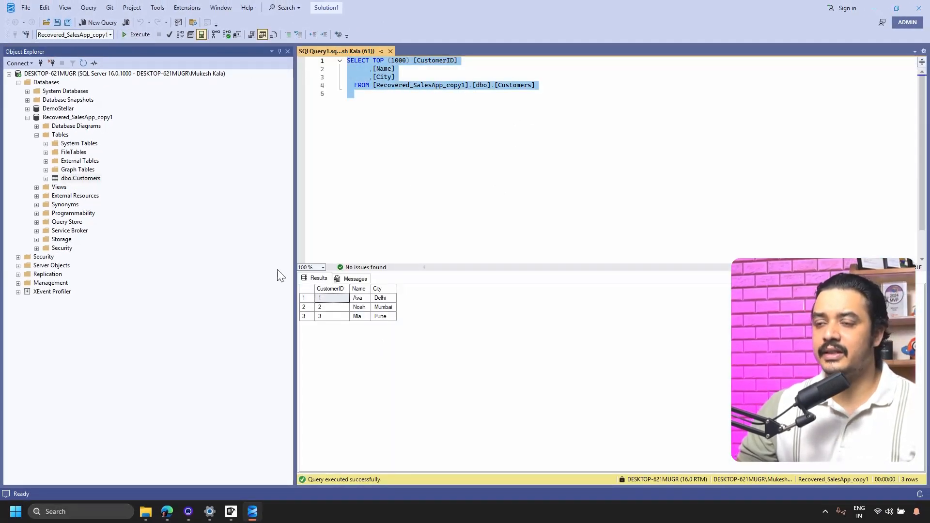
{"action": "left_click", "coordinate": [27, 117]}
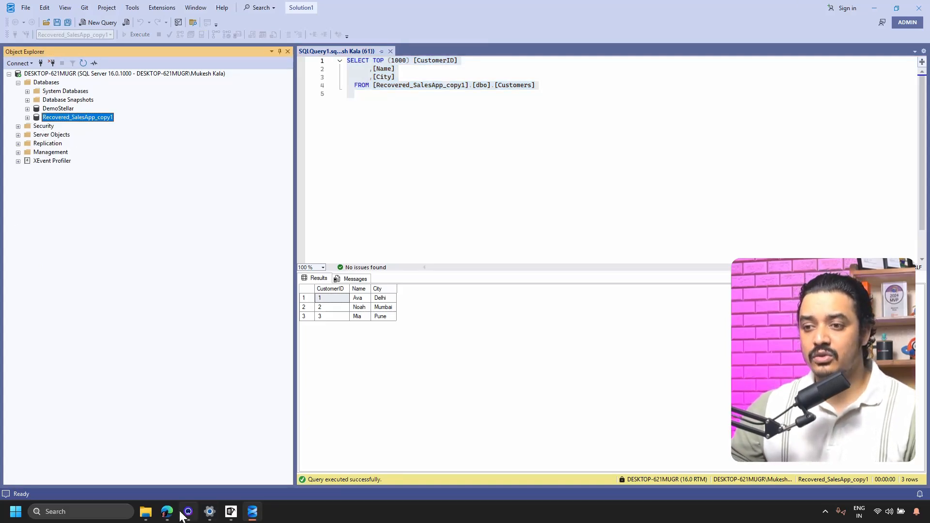
Switch to Microsoft Edge and search the web for "stallar data rec"
{"action": "mouse_move", "coordinate": [254, 516]}
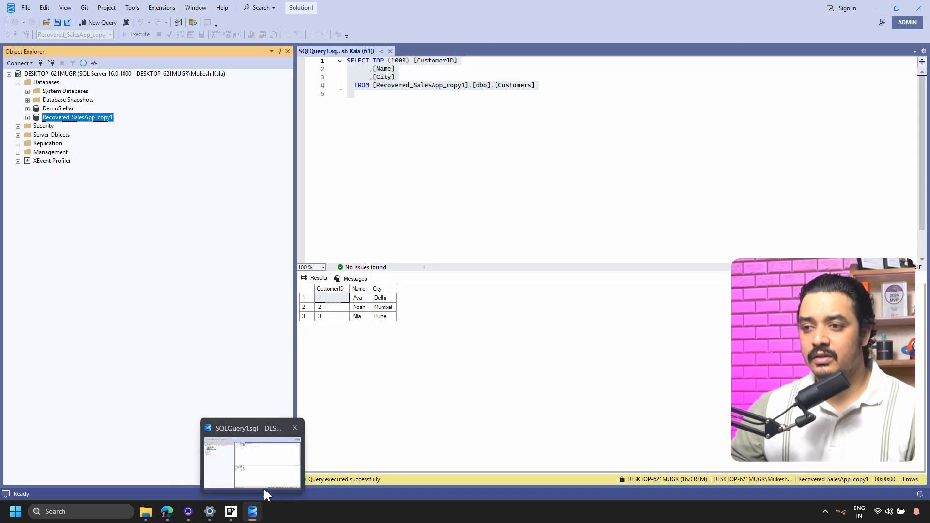
{"action": "left_click", "coordinate": [242, 473]}
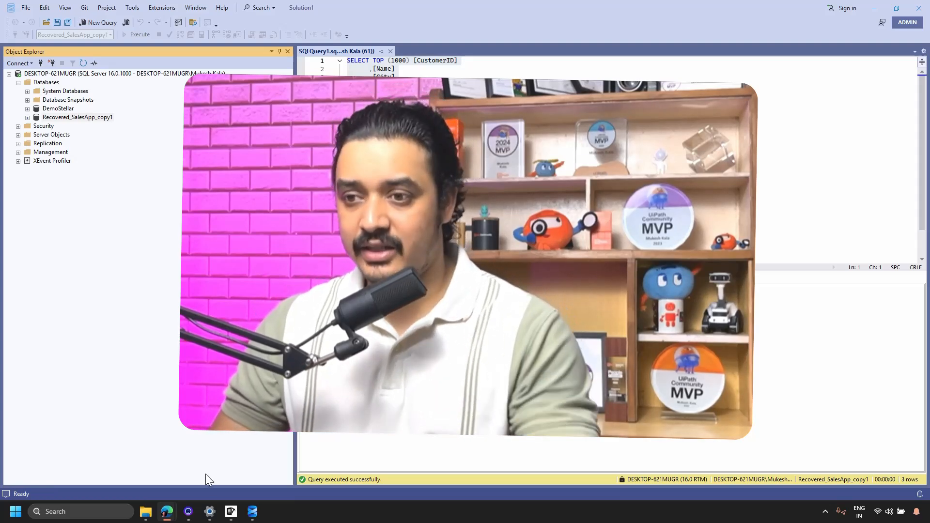
{"action": "mouse_move", "coordinate": [167, 512]}
{"action": "left_click", "coordinate": [241, 461]}
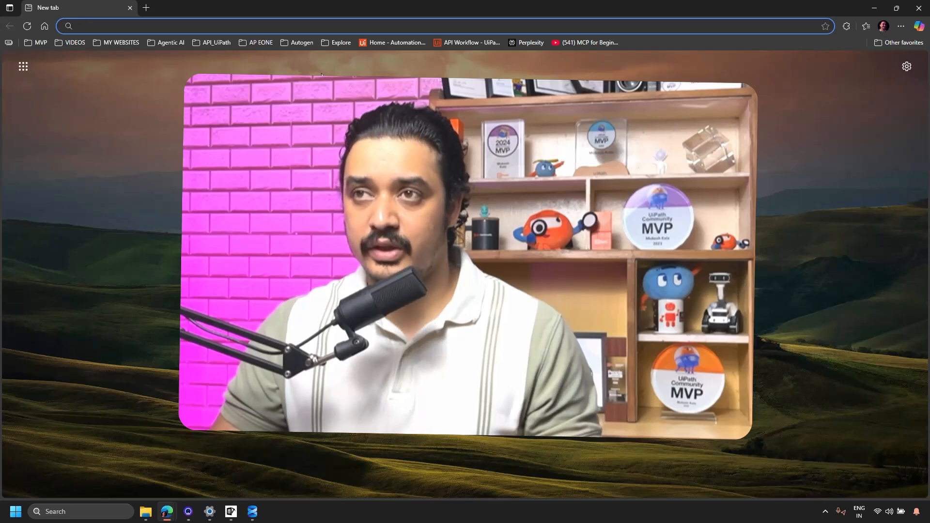
{"action": "type", "text": "sta"}
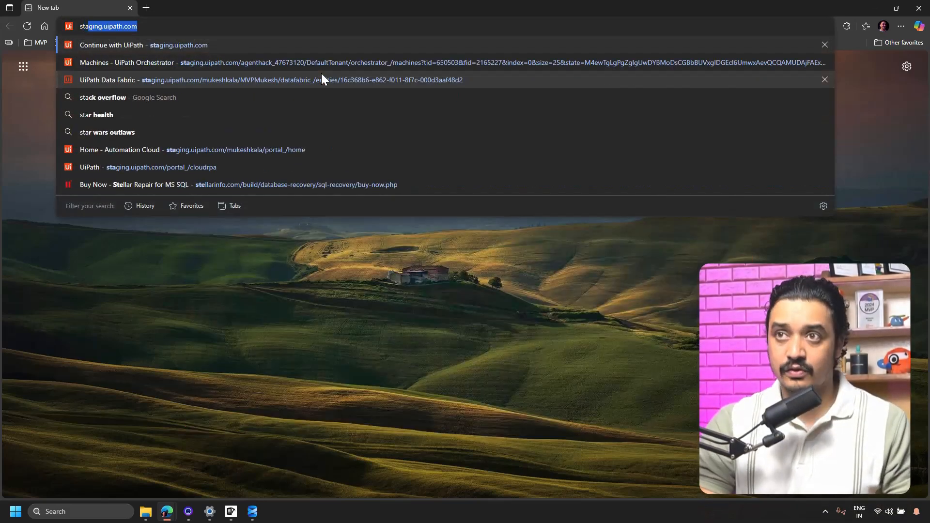
{"action": "type", "text": "llae"}
{"action": "key", "text": "BackSpace"}
{"action": "key", "text": "BackSpace"}
{"action": "key", "text": "BackSpace"}
{"action": "key", "text": "BackSpace"}
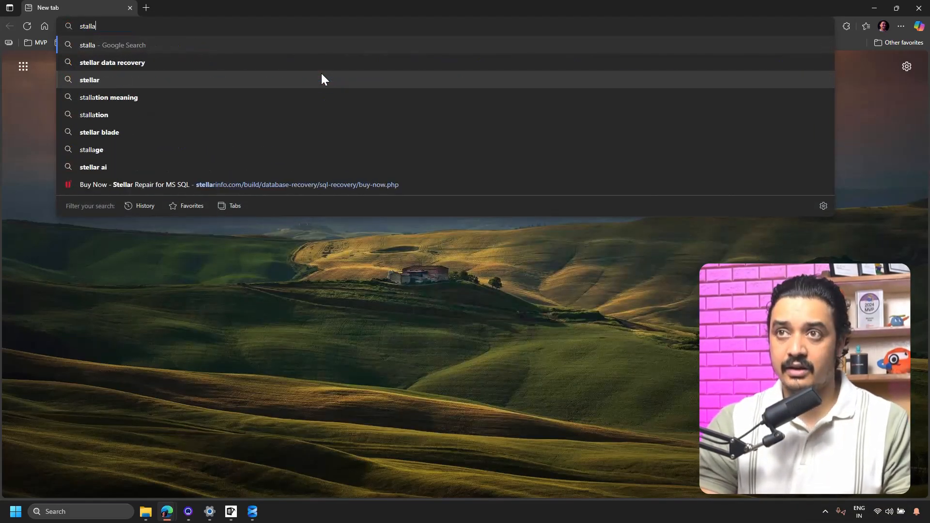
{"action": "type", "text": "lar data recovery"}
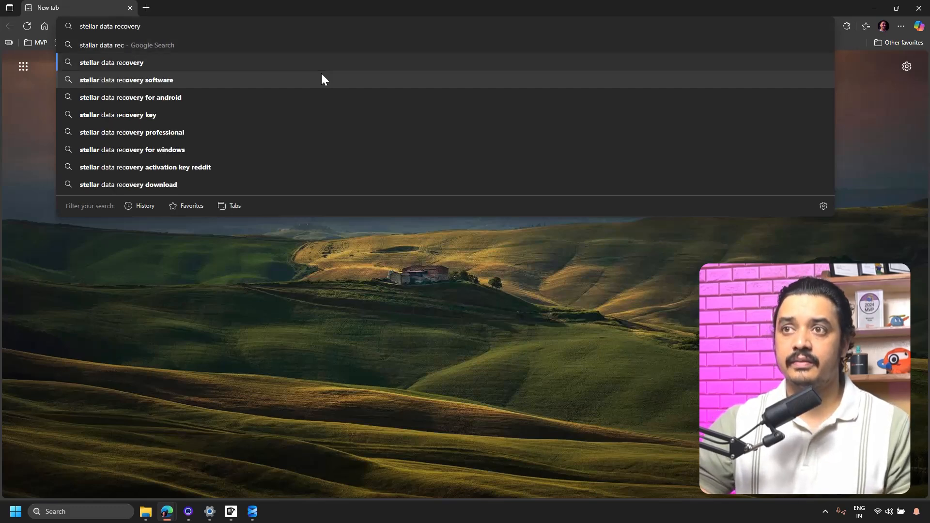
{"action": "key", "text": "Up"}
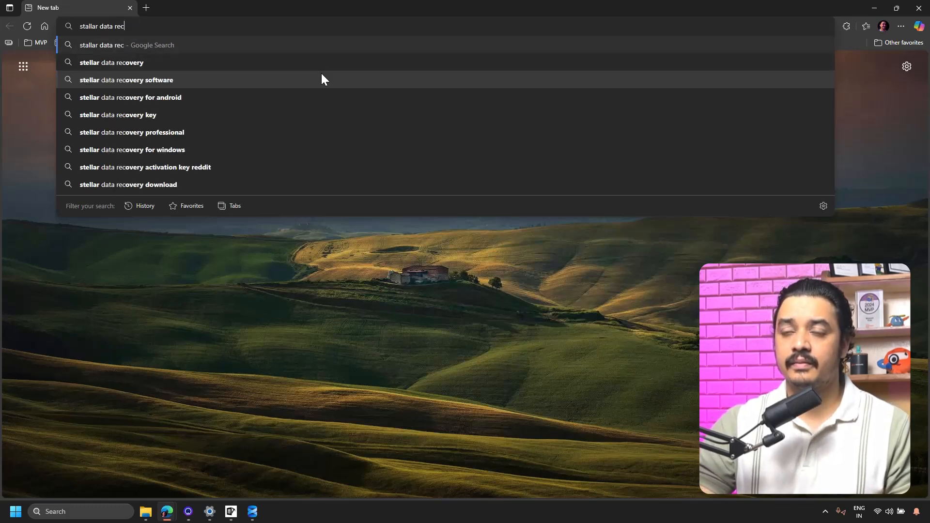
{"action": "key", "text": "Return"}
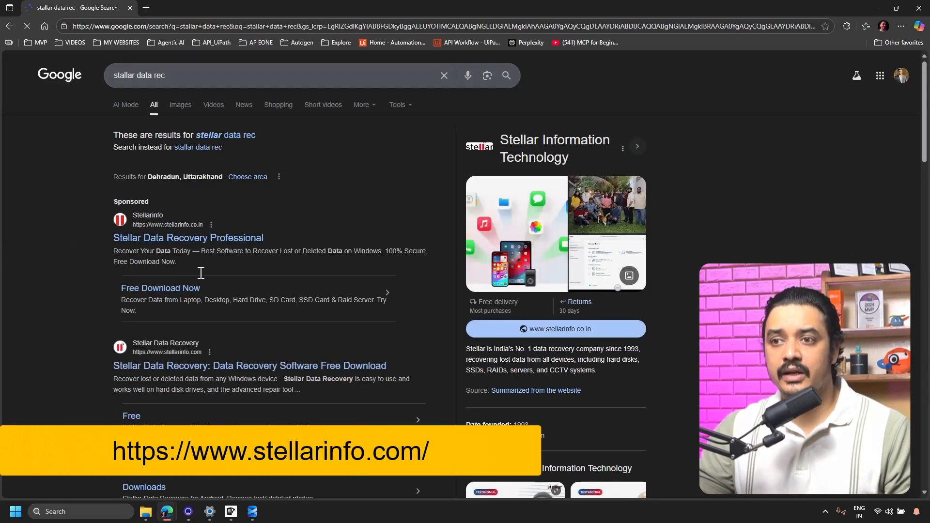
Open the Stellar Data Recovery site on stellarinfo.com and go to its Stellar Repair for MS SQL product page
{"action": "left_click", "coordinate": [180, 369]}
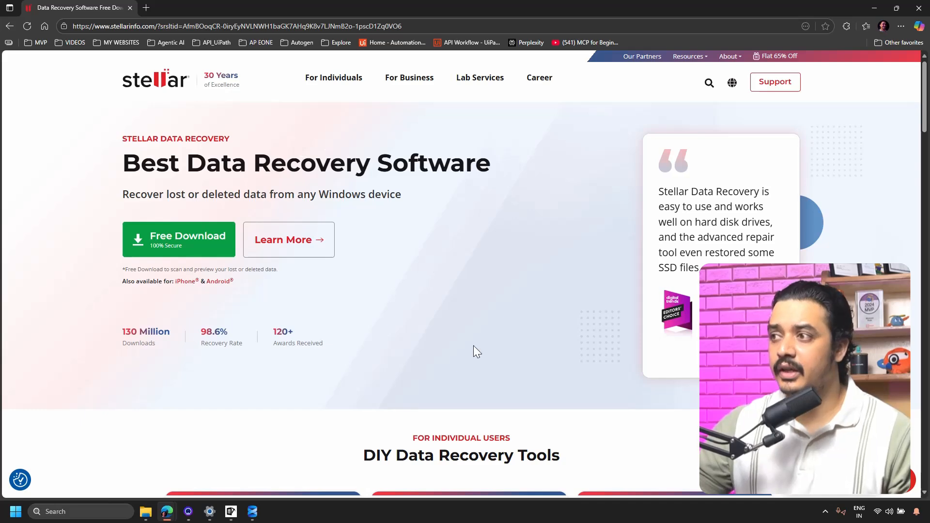
{"action": "scroll", "coordinate": [400, 328], "scroll_direction": "down", "scroll_amount": 2}
{"action": "scroll", "coordinate": [384, 328], "scroll_direction": "up", "scroll_amount": 2}
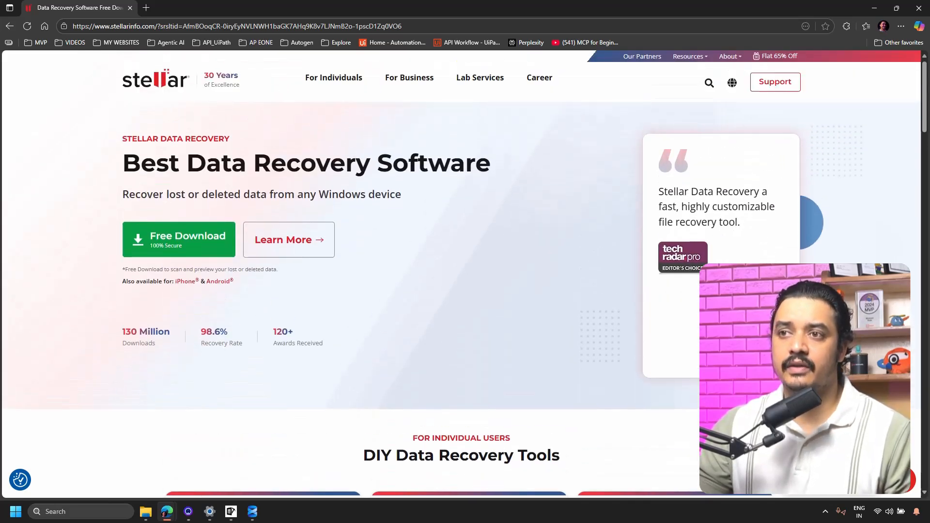
{"action": "left_click_drag", "start_coordinate": [148, 194], "coordinate": [368, 194]}
{"action": "scroll", "coordinate": [499, 358], "scroll_direction": "down", "scroll_amount": 3}
{"action": "scroll", "coordinate": [499, 359], "scroll_direction": "down", "scroll_amount": 4}
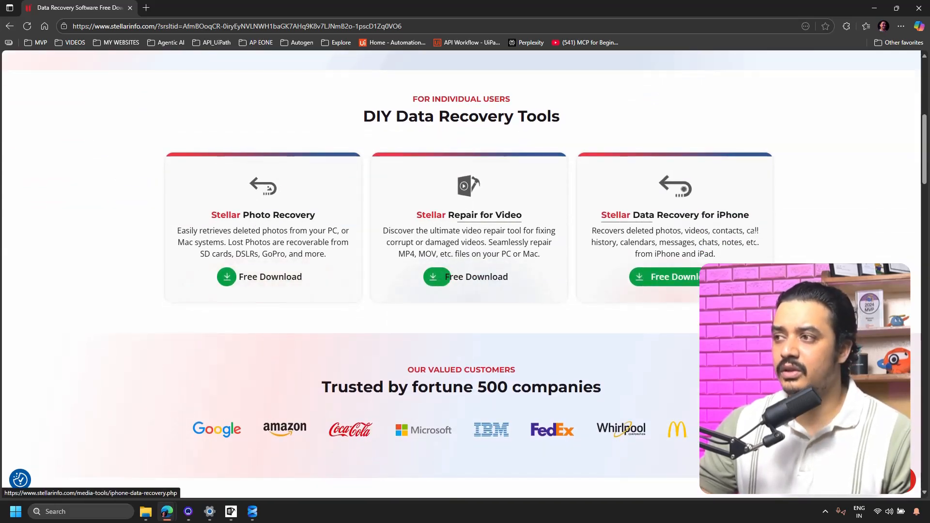
{"action": "scroll", "coordinate": [420, 329], "scroll_direction": "down", "scroll_amount": 7}
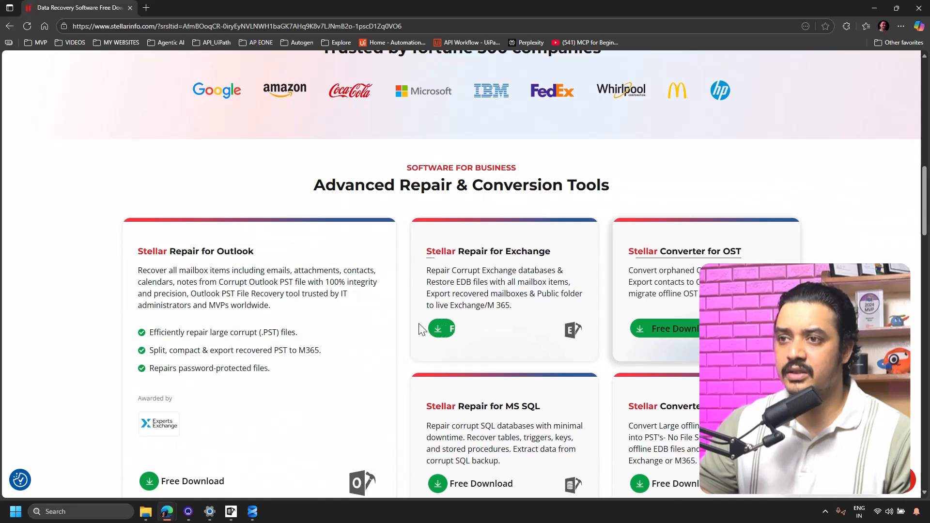
{"action": "scroll", "coordinate": [419, 329], "scroll_direction": "down", "scroll_amount": 2}
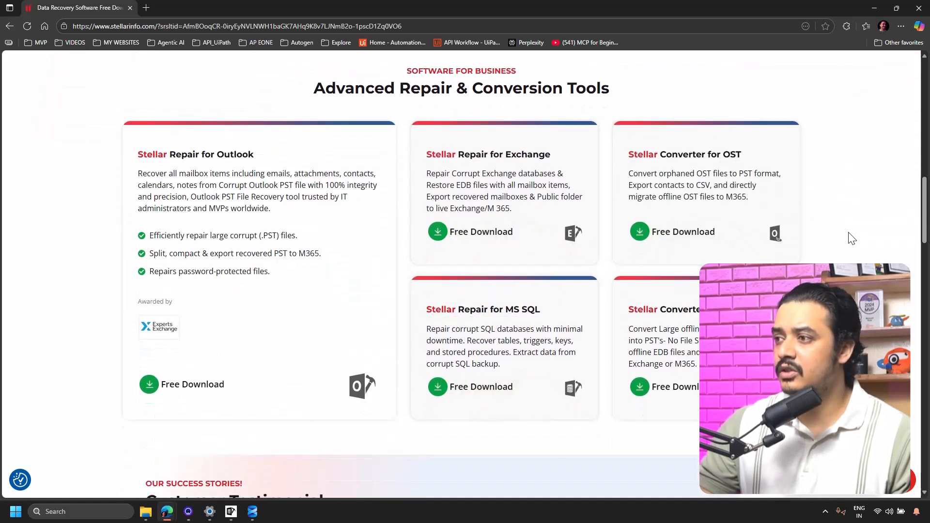
{"action": "scroll", "coordinate": [852, 238], "scroll_direction": "down", "scroll_amount": 3}
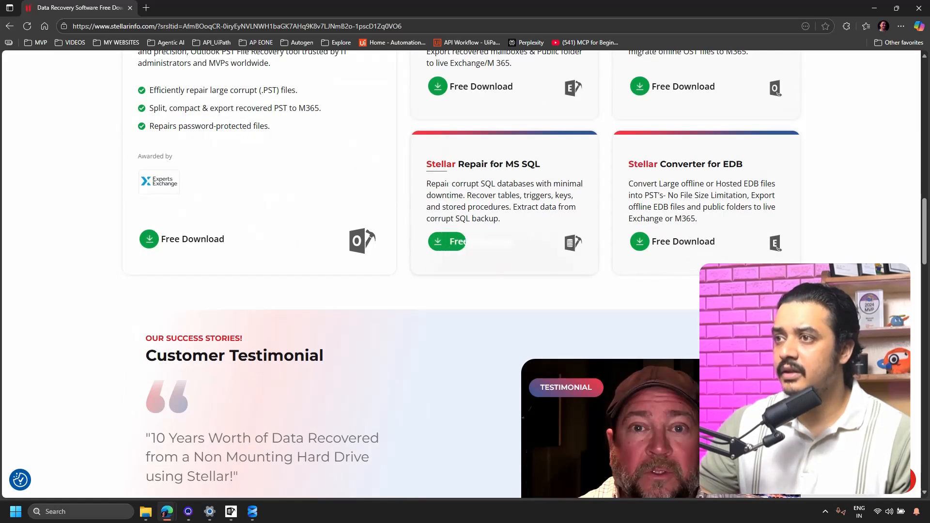
{"action": "left_click", "coordinate": [511, 167]}
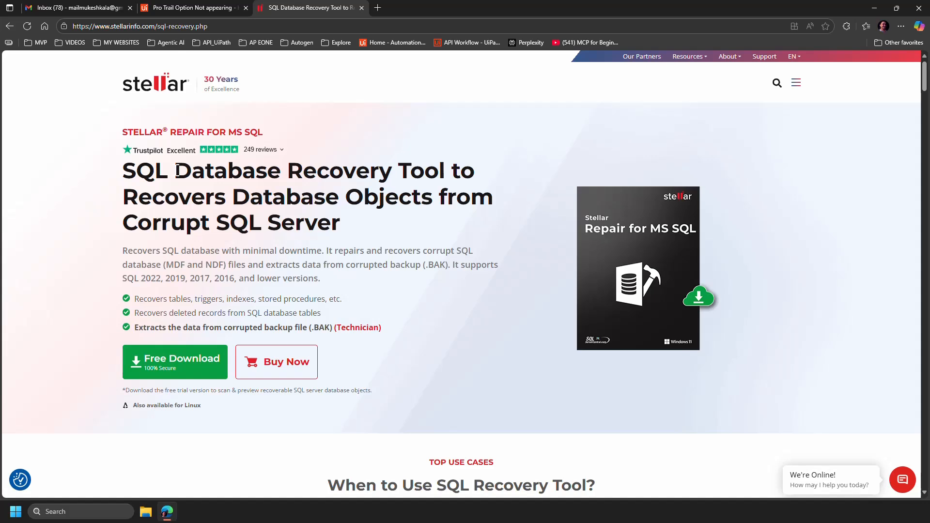
Examine the SQL recovery tool's description, its download and purchase options, and the use cases on the product page
{"action": "left_click_drag", "start_coordinate": [180, 196], "coordinate": [410, 198]}
{"action": "left_click", "coordinate": [197, 221]}
{"action": "left_click_drag", "start_coordinate": [197, 220], "coordinate": [318, 222]}
{"action": "scroll", "coordinate": [138, 310], "scroll_direction": "down", "scroll_amount": 1}
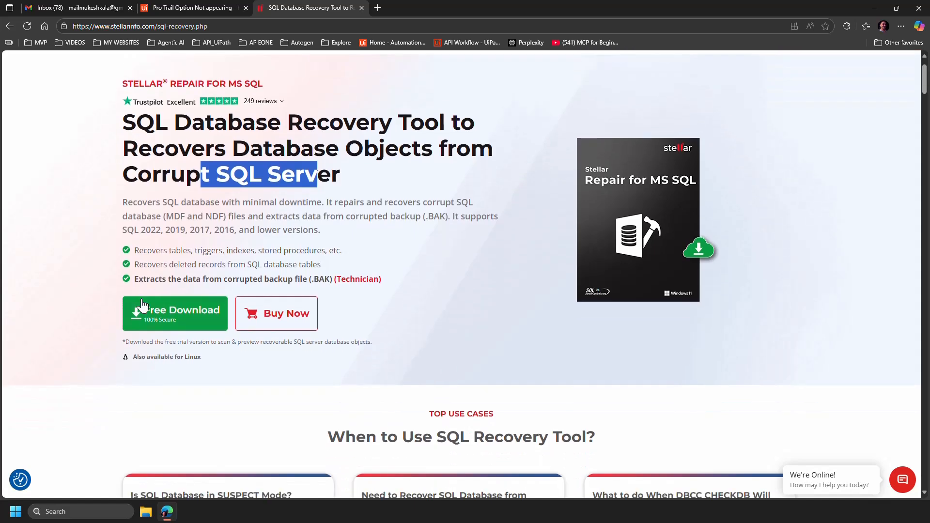
{"action": "scroll", "coordinate": [260, 261], "scroll_direction": "down", "scroll_amount": 1}
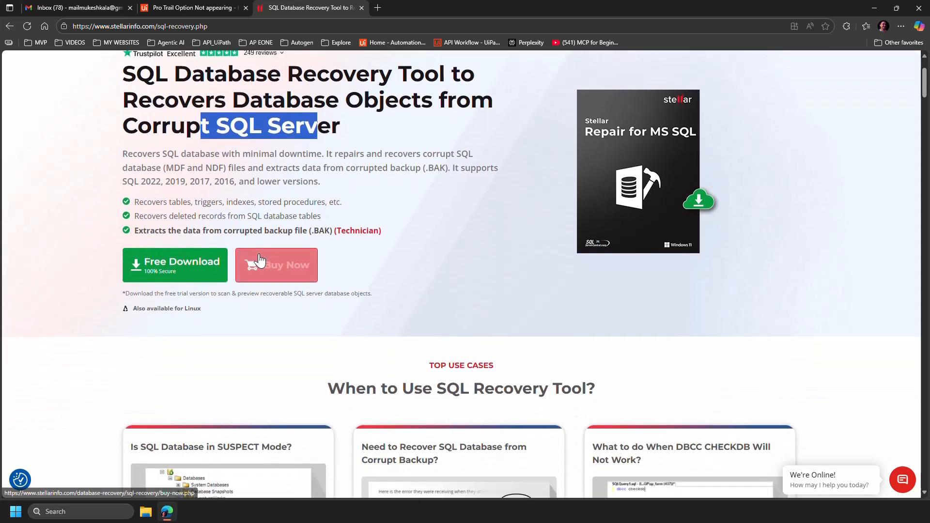
{"action": "scroll", "coordinate": [279, 260], "scroll_direction": "down", "scroll_amount": 4}
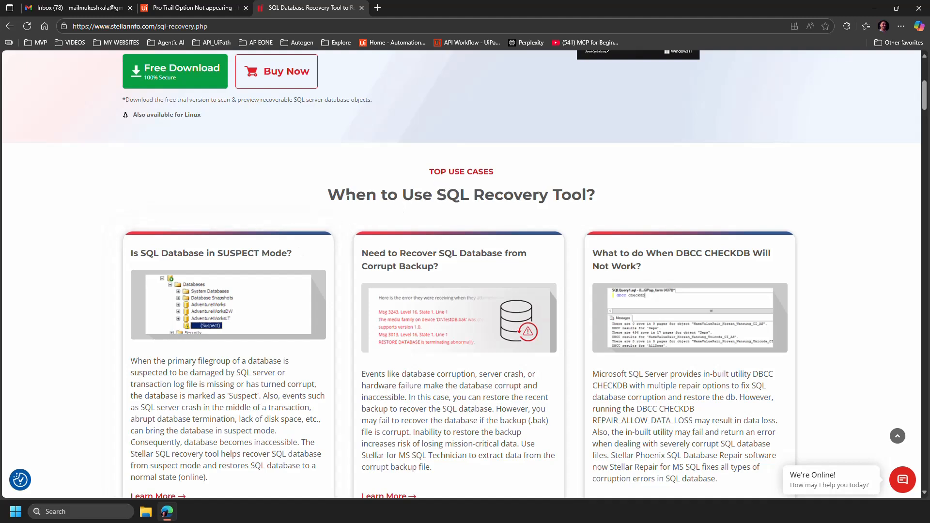
{"action": "scroll", "coordinate": [347, 194], "scroll_direction": "up", "scroll_amount": 1}
{"action": "scroll", "coordinate": [345, 203], "scroll_direction": "down", "scroll_amount": 2}
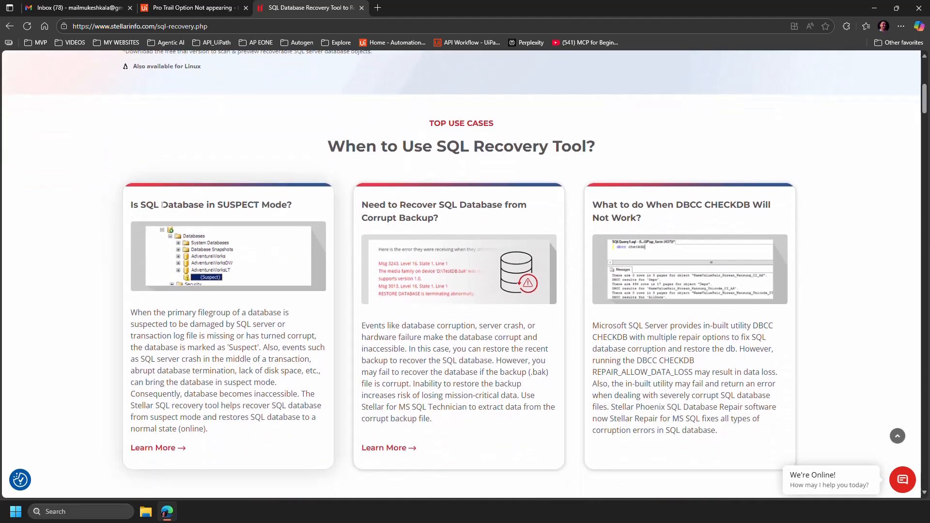
Examine the product page's use cases for suspect mode, corrupt backups and DBCC CHECKDB, plus its software capabilities and Microsoft MVP recommendations
{"action": "double_click", "coordinate": [181, 205]}
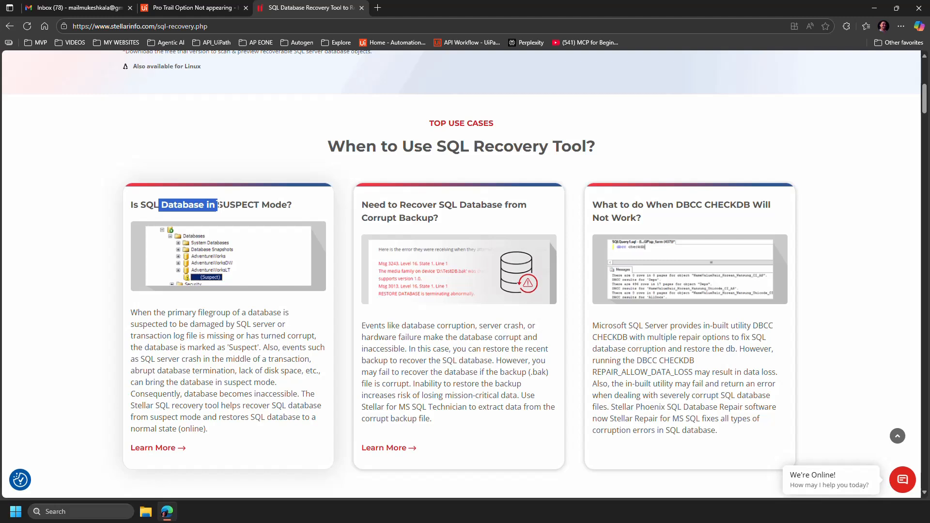
{"action": "left_click_drag", "start_coordinate": [218, 204], "coordinate": [288, 205]}
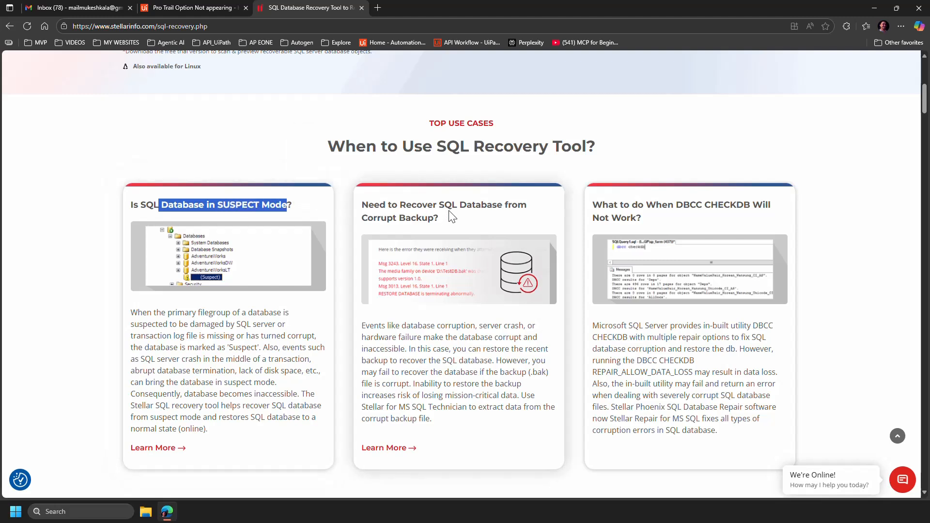
{"action": "left_click_drag", "start_coordinate": [452, 204], "coordinate": [440, 221]}
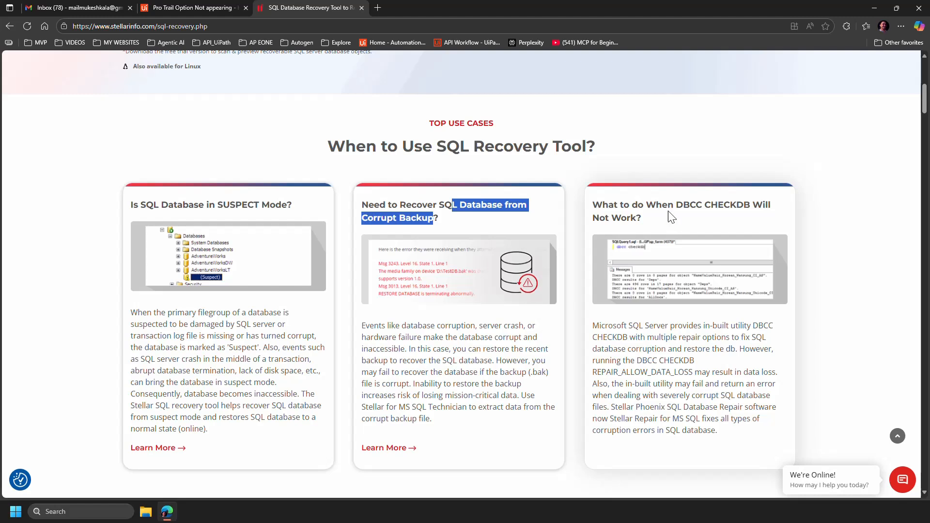
{"action": "scroll", "coordinate": [678, 215], "scroll_direction": "down", "scroll_amount": 1}
{"action": "scroll", "coordinate": [446, 300], "scroll_direction": "down", "scroll_amount": 1}
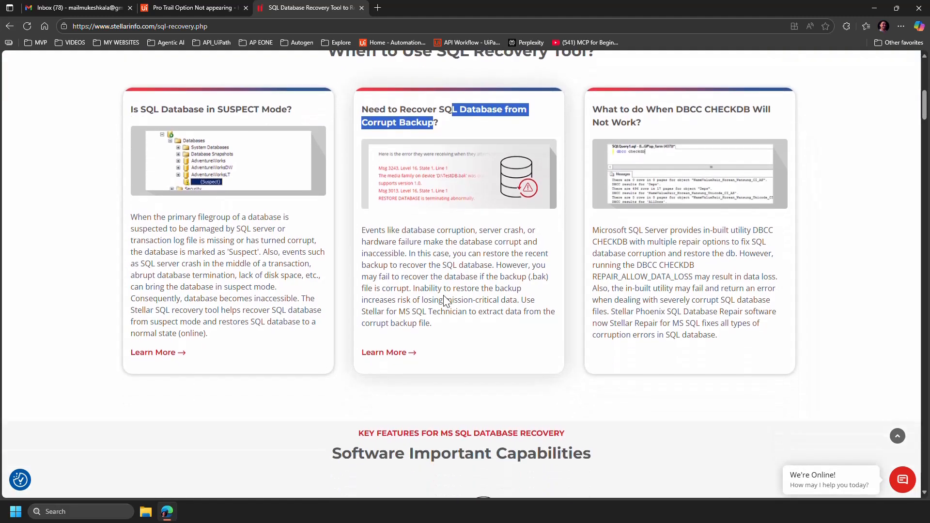
{"action": "scroll", "coordinate": [445, 300], "scroll_direction": "down", "scroll_amount": 1}
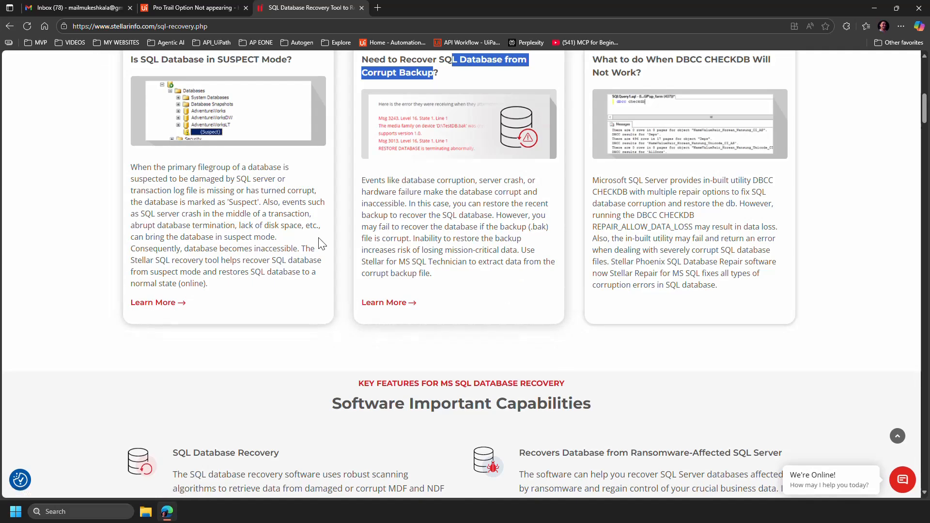
{"action": "scroll", "coordinate": [322, 244], "scroll_direction": "down", "scroll_amount": 2}
{"action": "scroll", "coordinate": [290, 254], "scroll_direction": "down", "scroll_amount": 2}
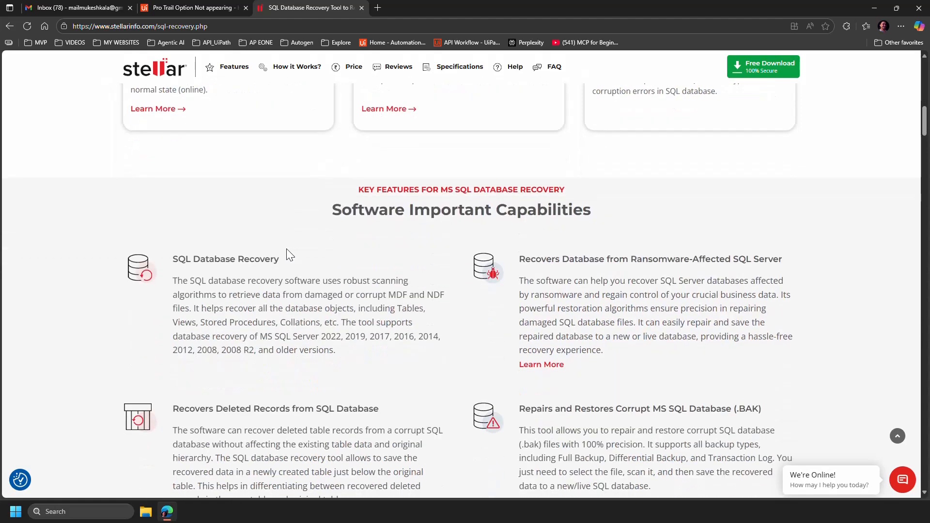
{"action": "scroll", "coordinate": [310, 243], "scroll_direction": "down", "scroll_amount": 2}
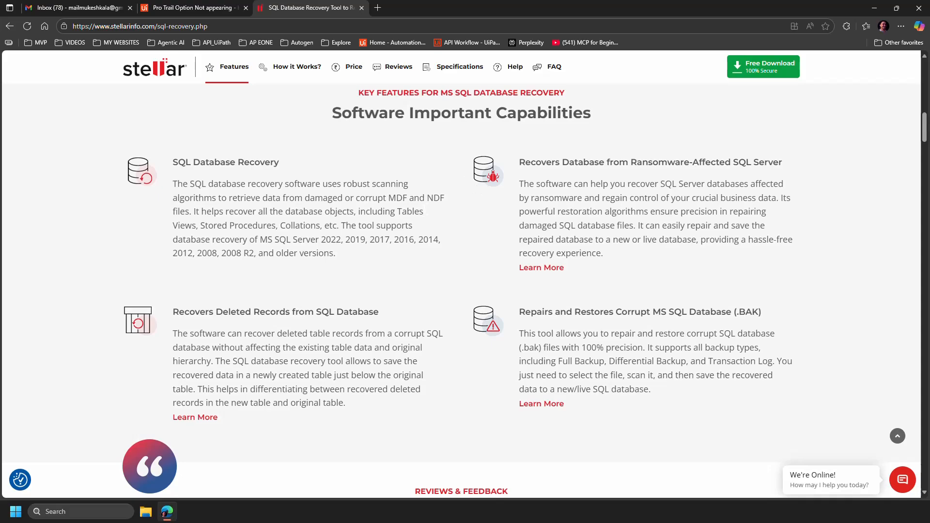
{"action": "scroll", "coordinate": [406, 244], "scroll_direction": "down", "scroll_amount": 6}
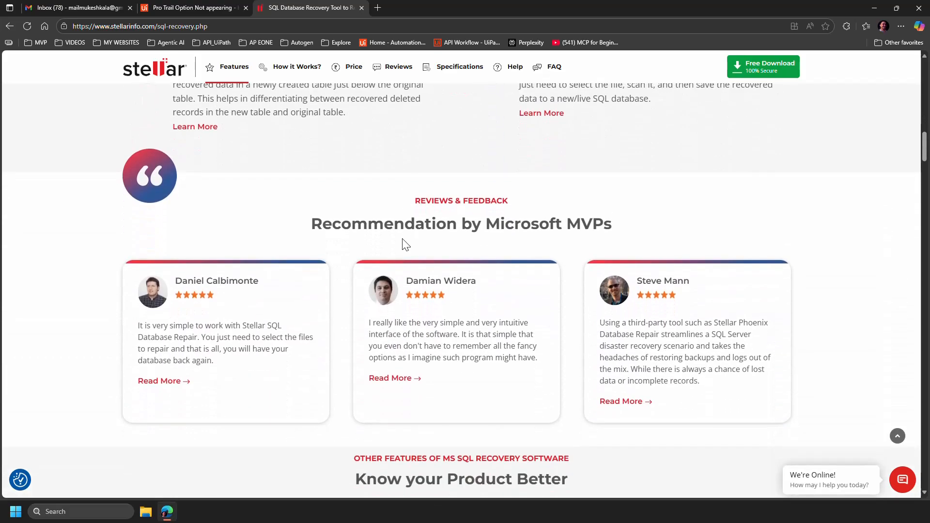
{"action": "scroll", "coordinate": [405, 245], "scroll_direction": "up", "scroll_amount": 15}
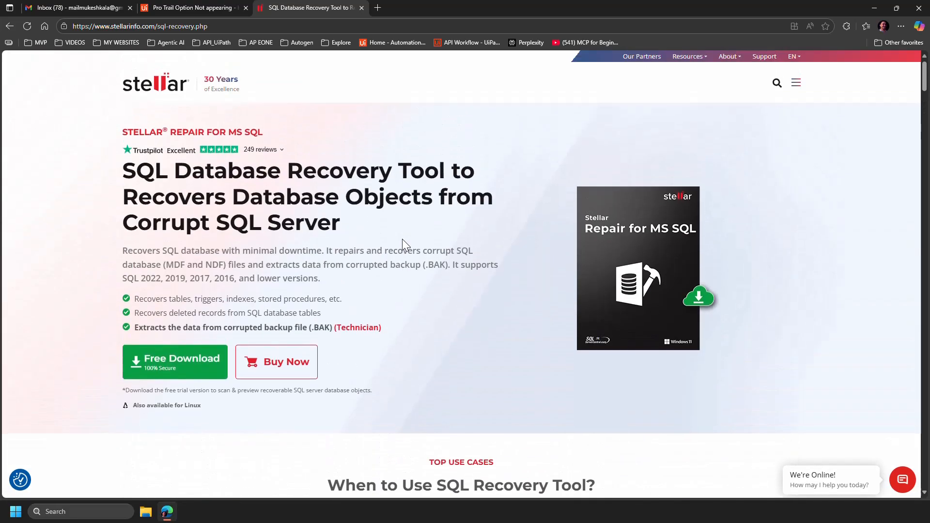